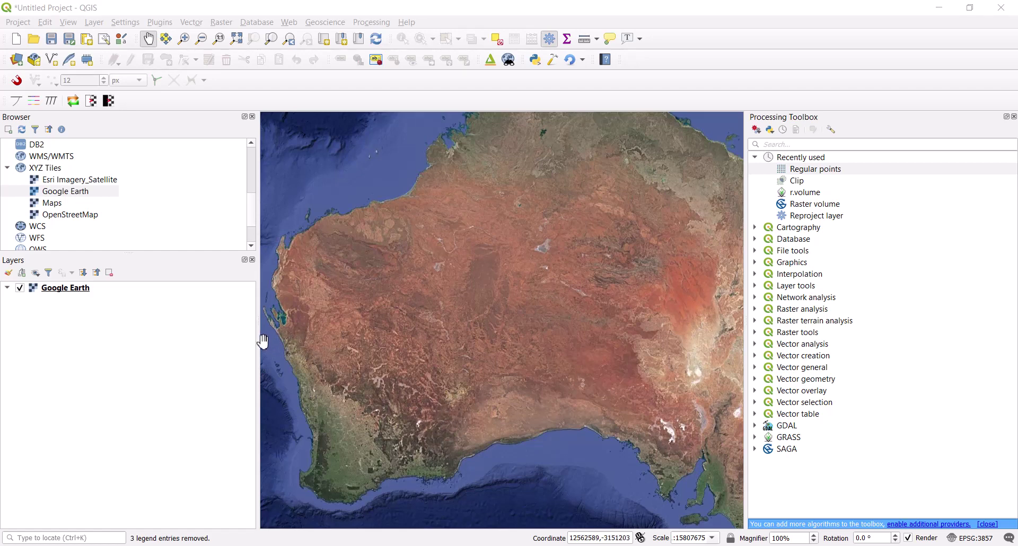
- Widen the map canvas and examine the cleared ground between the open pit and the processing plant at 1:965 scale
{"action": "left_click_drag", "start_coordinate": [257, 339], "coordinate": [198, 332]}
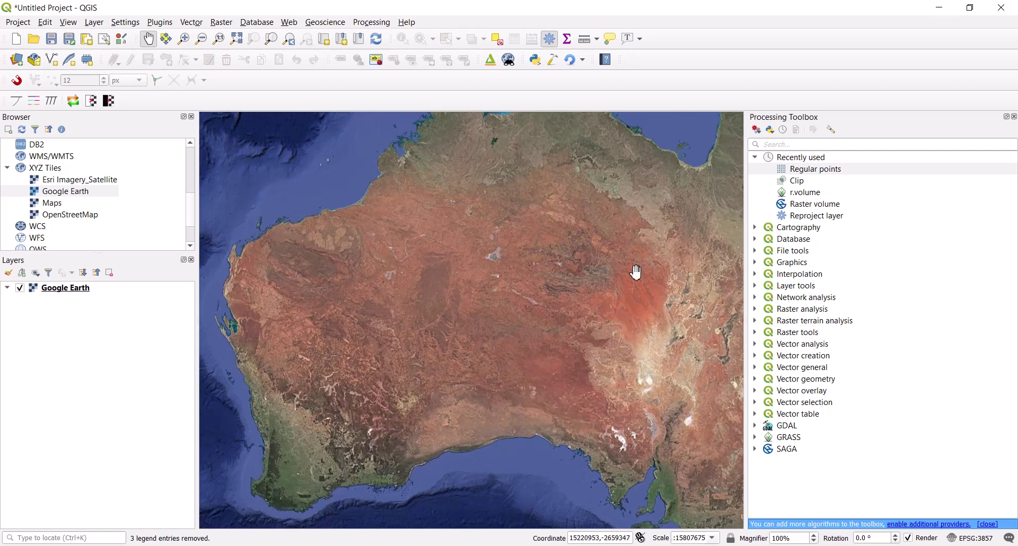
{"action": "scroll", "coordinate": [375, 444], "scroll_direction": "up", "scroll_amount": 1}
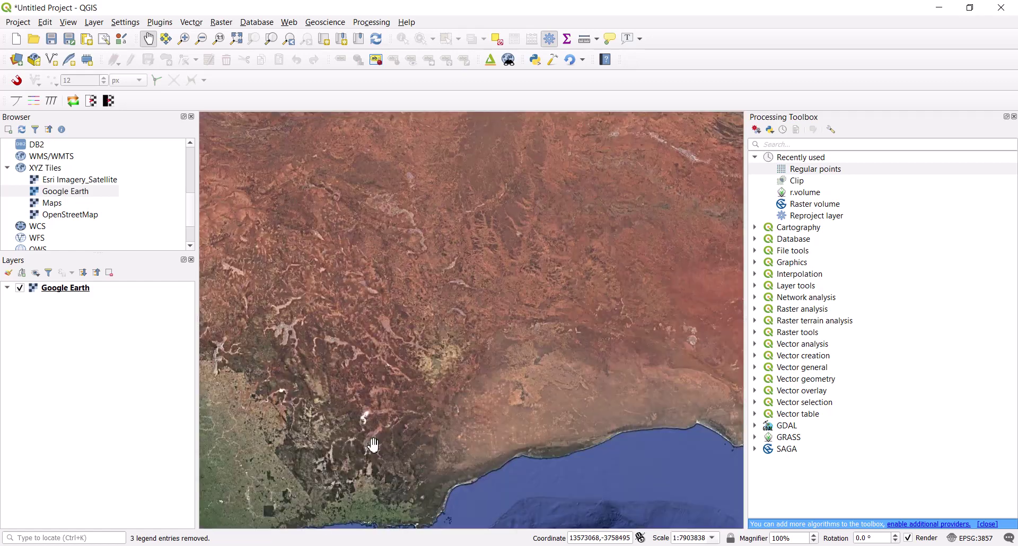
{"action": "scroll", "coordinate": [374, 445], "scroll_direction": "up", "scroll_amount": 1}
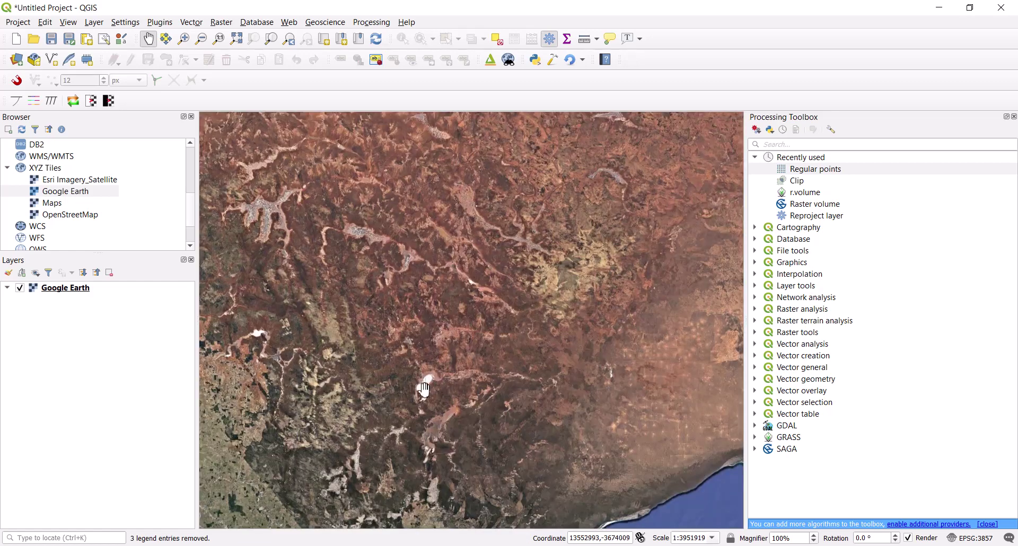
{"action": "scroll", "coordinate": [422, 366], "scroll_direction": "up", "scroll_amount": 1}
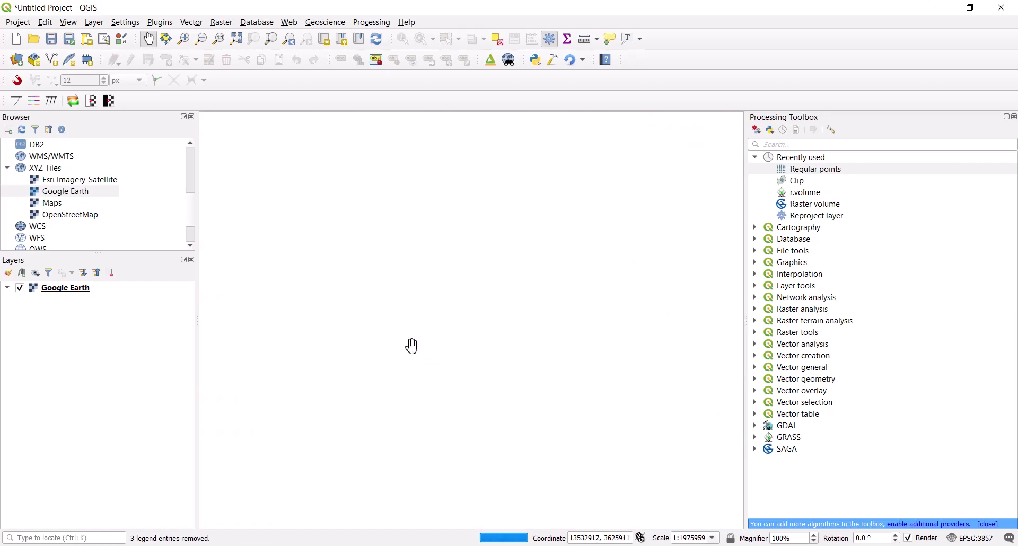
{"action": "scroll", "coordinate": [411, 342], "scroll_direction": "up", "scroll_amount": 2}
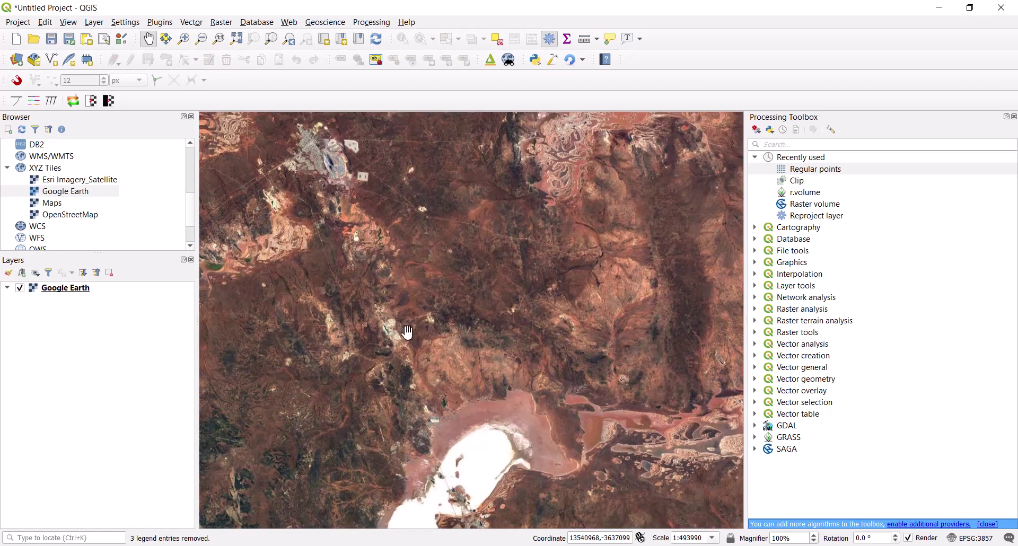
{"action": "left_click_drag", "start_coordinate": [333, 156], "coordinate": [390, 228]}
{"action": "scroll", "coordinate": [391, 228], "scroll_direction": "up", "scroll_amount": 1}
{"action": "left_click_drag", "start_coordinate": [425, 273], "coordinate": [373, 354]}
{"action": "scroll", "coordinate": [373, 355], "scroll_direction": "up", "scroll_amount": 1}
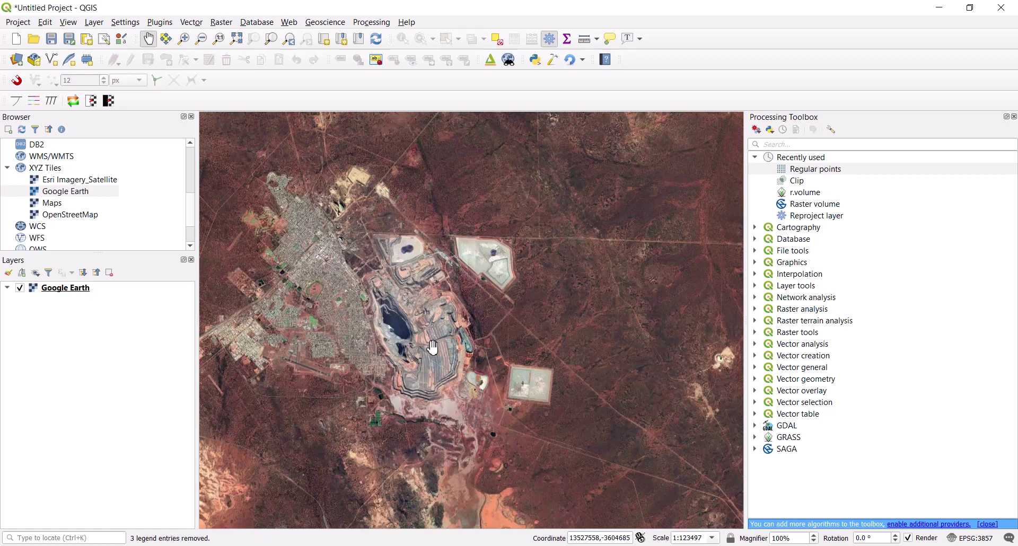
{"action": "left_click_drag", "start_coordinate": [434, 328], "coordinate": [436, 308]}
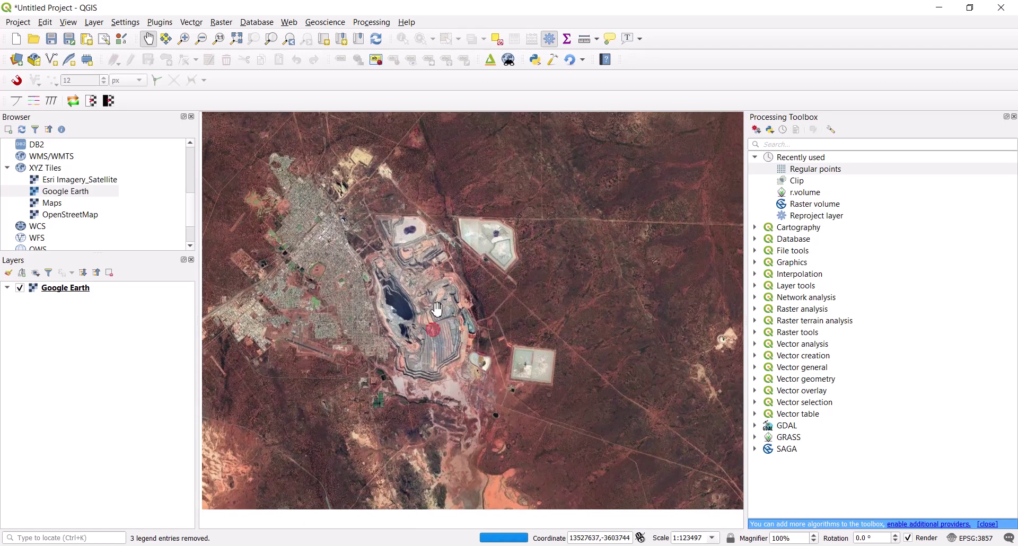
{"action": "scroll", "coordinate": [386, 291], "scroll_direction": "up", "scroll_amount": 2}
{"action": "scroll", "coordinate": [438, 302], "scroll_direction": "up", "scroll_amount": 2}
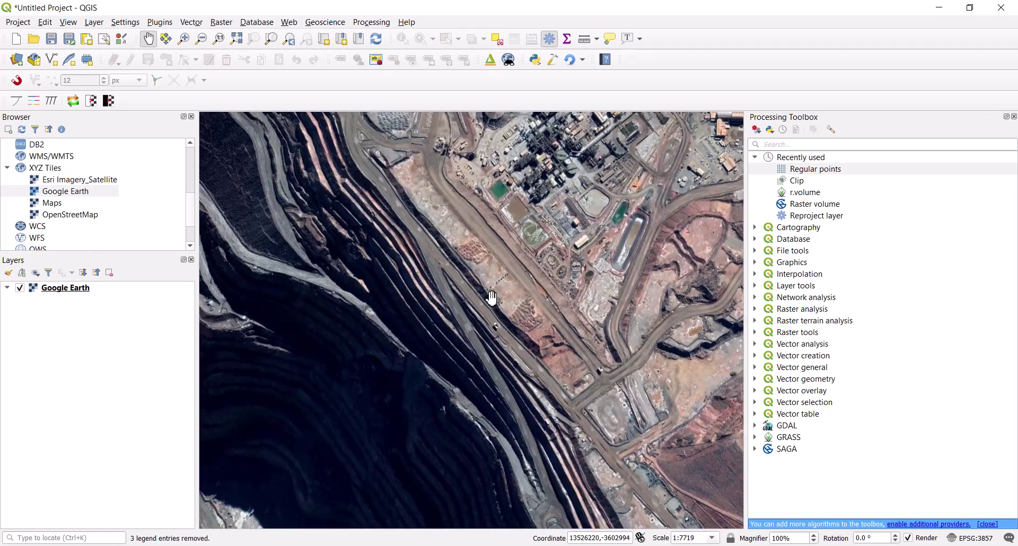
{"action": "left_click_drag", "start_coordinate": [534, 334], "coordinate": [496, 342]}
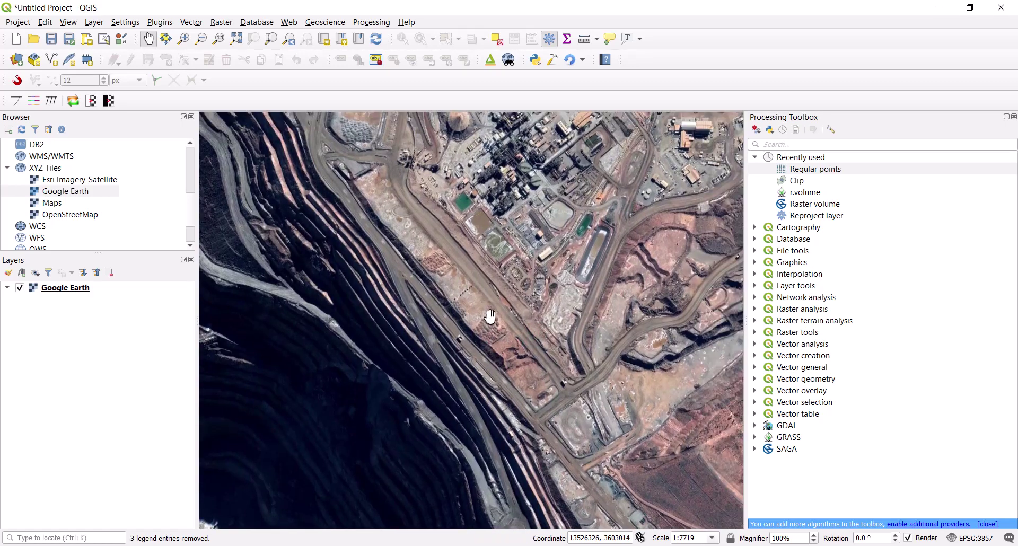
{"action": "scroll", "coordinate": [479, 313], "scroll_direction": "up", "scroll_amount": 1}
{"action": "scroll", "coordinate": [471, 301], "scroll_direction": "up", "scroll_amount": 1}
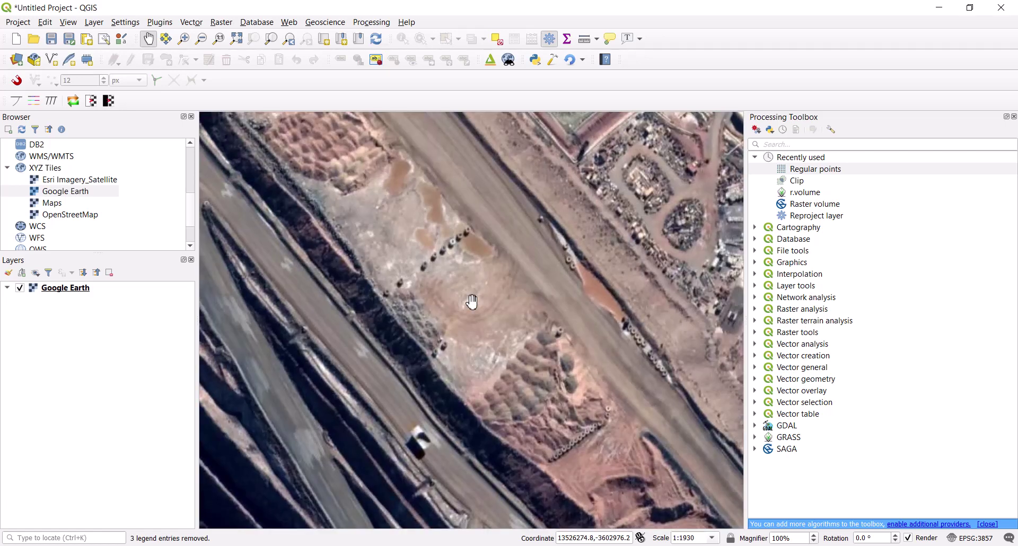
{"action": "scroll", "coordinate": [471, 301], "scroll_direction": "up", "scroll_amount": 1}
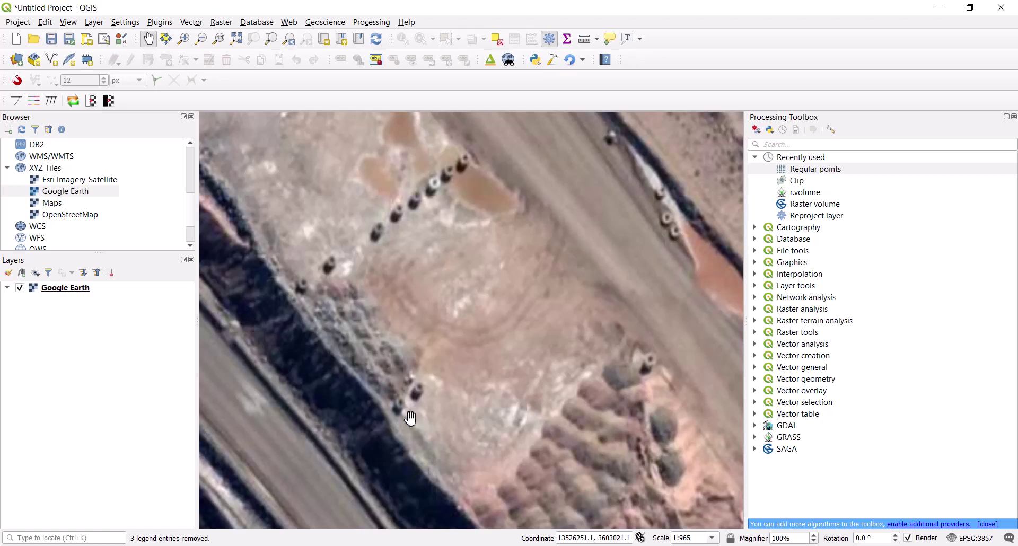
- Create a temporary scratch layer named "area of interest" with Polygon / CurvePolygon geometry
{"action": "left_click", "coordinate": [96, 23]}
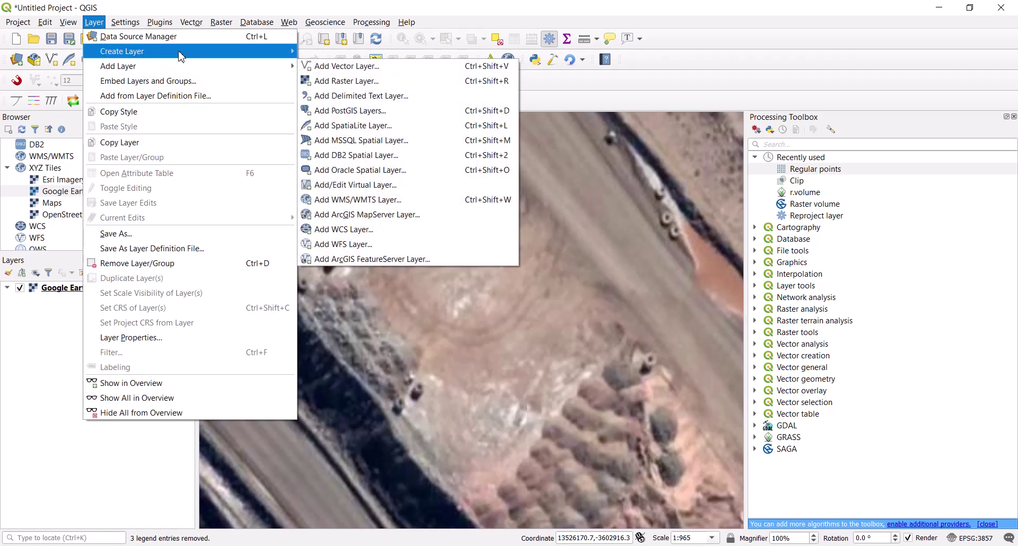
{"action": "mouse_move", "coordinate": [207, 54]}
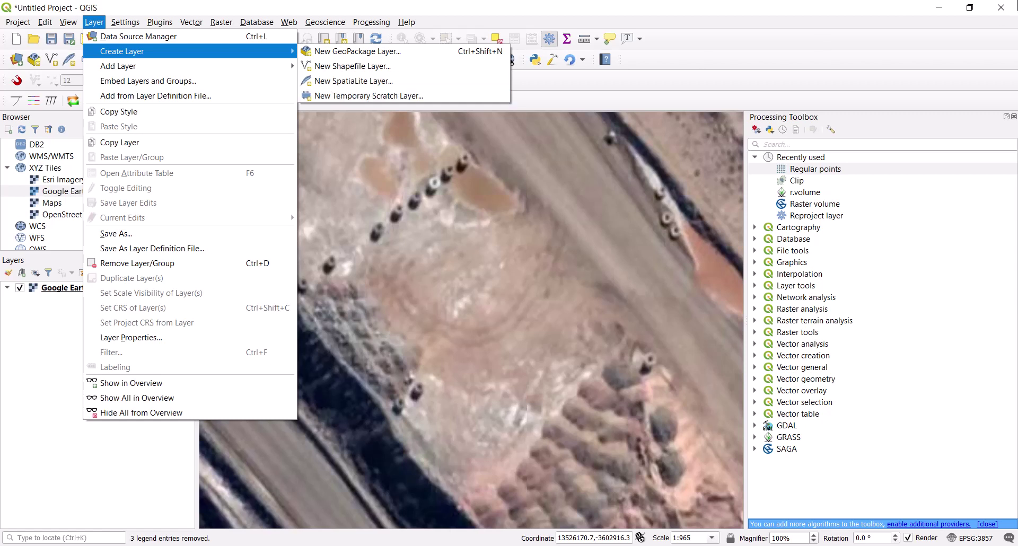
{"action": "mouse_move", "coordinate": [129, 24]}
{"action": "mouse_move", "coordinate": [98, 22]}
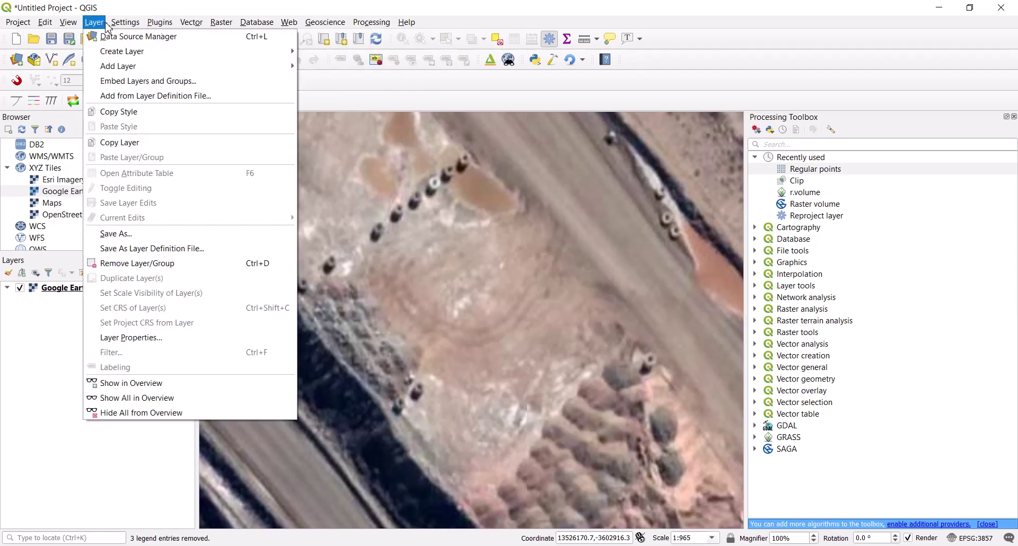
{"action": "mouse_move", "coordinate": [139, 55]}
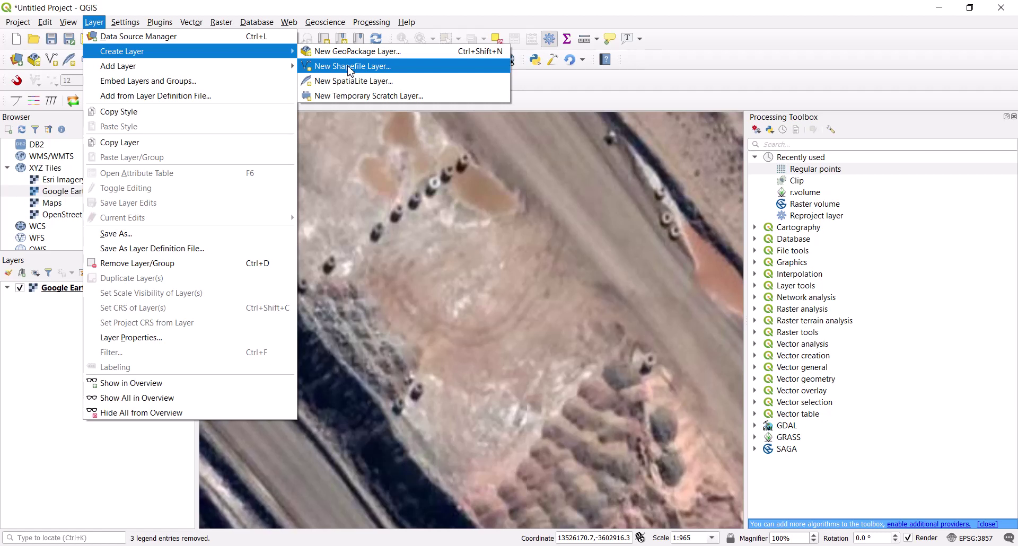
{"action": "left_click", "coordinate": [358, 97]}
{"action": "left_click_drag", "start_coordinate": [435, 161], "coordinate": [381, 157]}
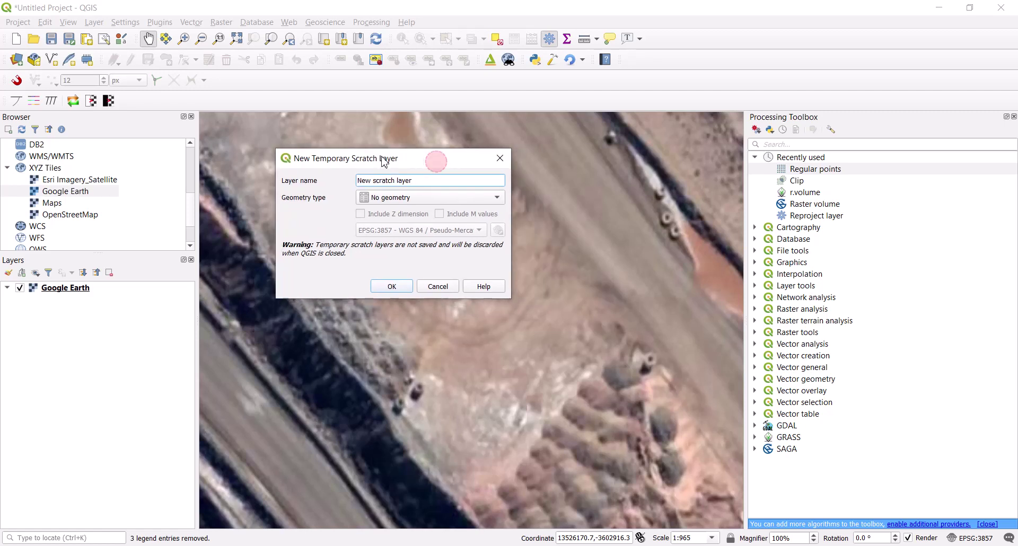
{"action": "triple_click", "coordinate": [436, 184]}
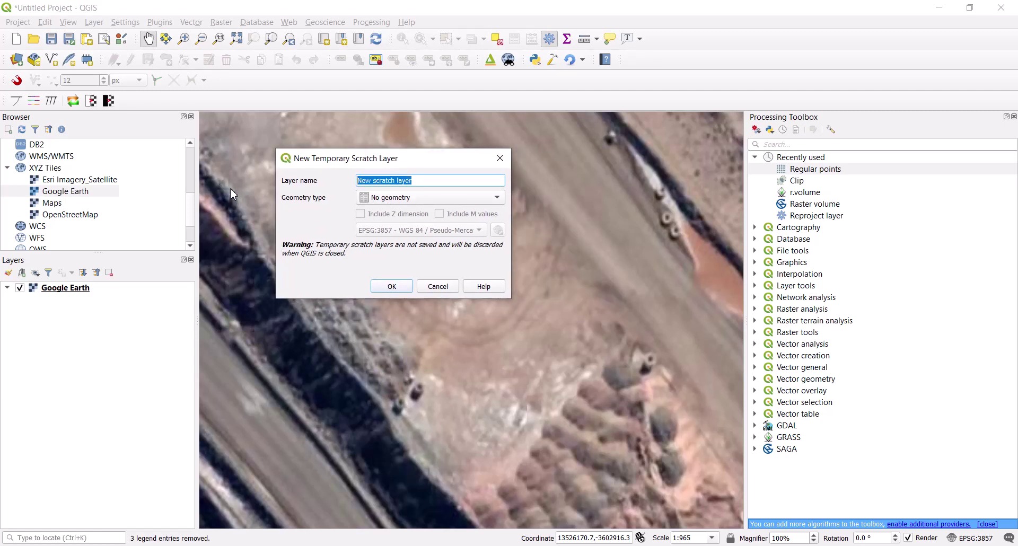
{"action": "type", "text": "area of interest"}
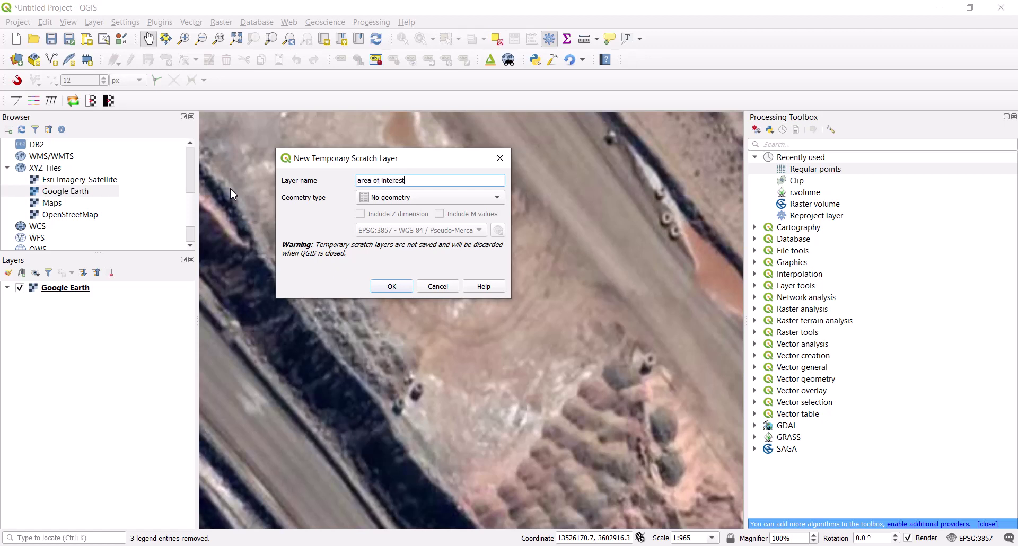
{"action": "left_click", "coordinate": [409, 198]}
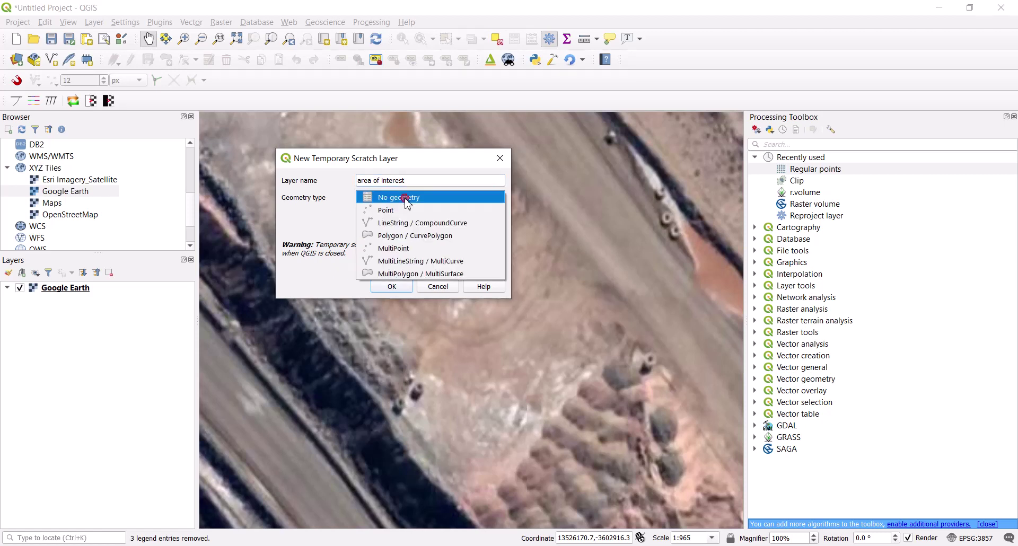
{"action": "left_click", "coordinate": [424, 237]}
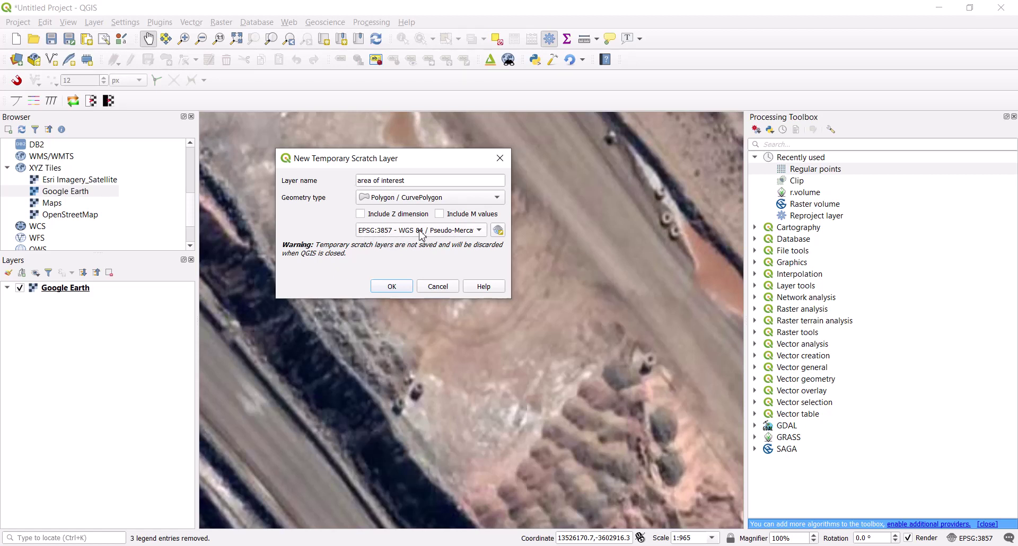
{"action": "left_click", "coordinate": [392, 287]}
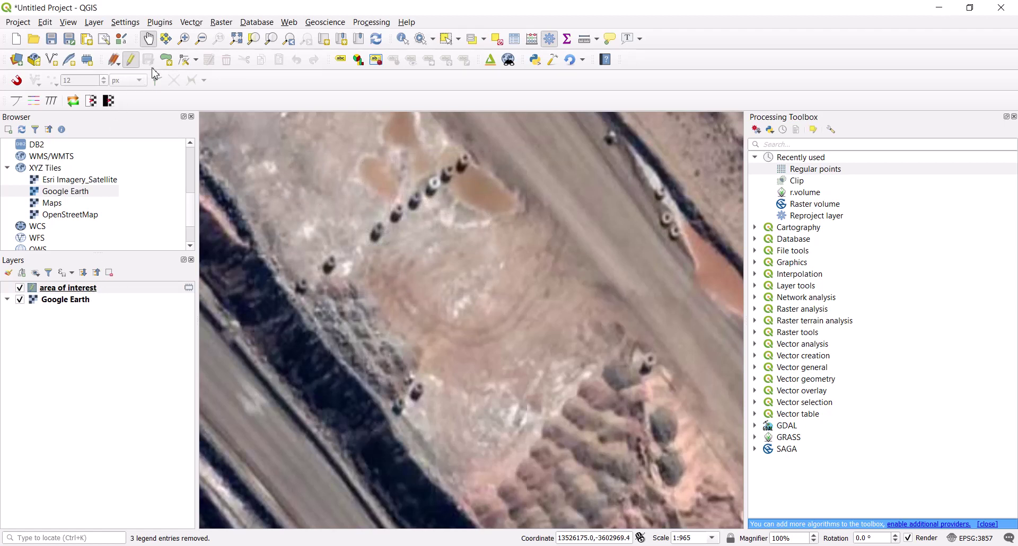
{"action": "right_click", "coordinate": [69, 291]}
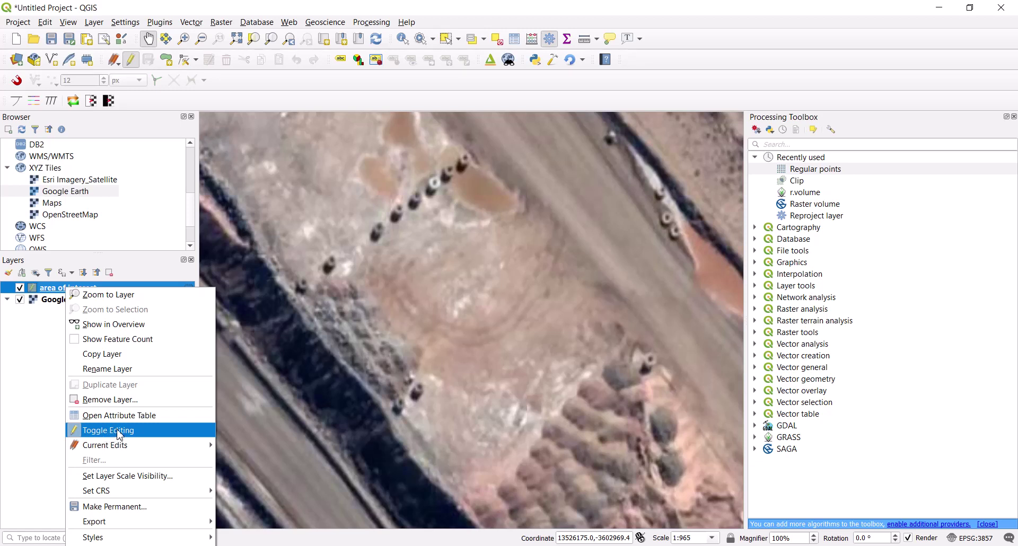
{"action": "left_click", "coordinate": [34, 325]}
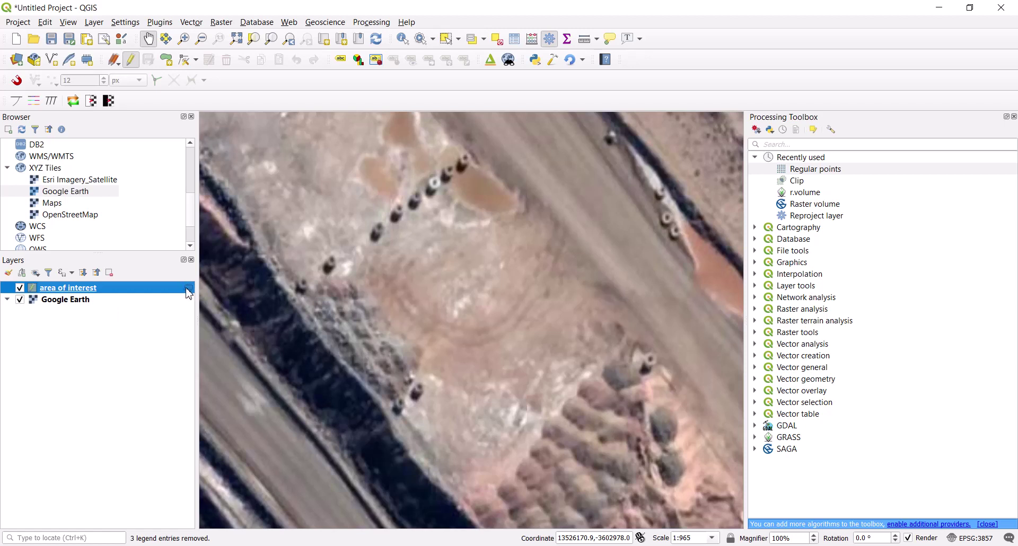
- Switch to the browser and look through the categories and top courses on the geo-trainings.com home page
{"action": "mouse_move", "coordinate": [188, 293]}
{"action": "left_click", "coordinate": [802, 545]}
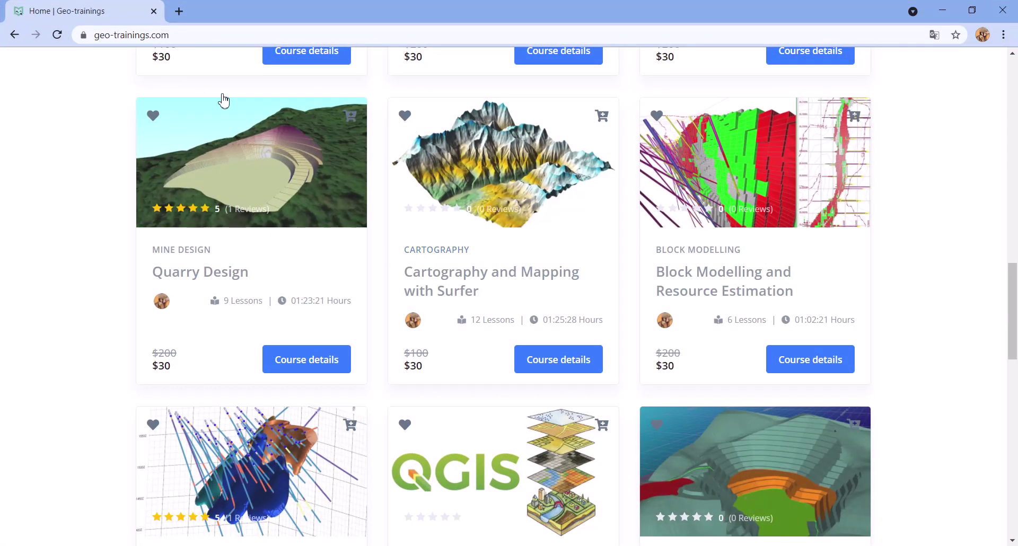
{"action": "scroll", "coordinate": [302, 360], "scroll_direction": "down", "scroll_amount": 6}
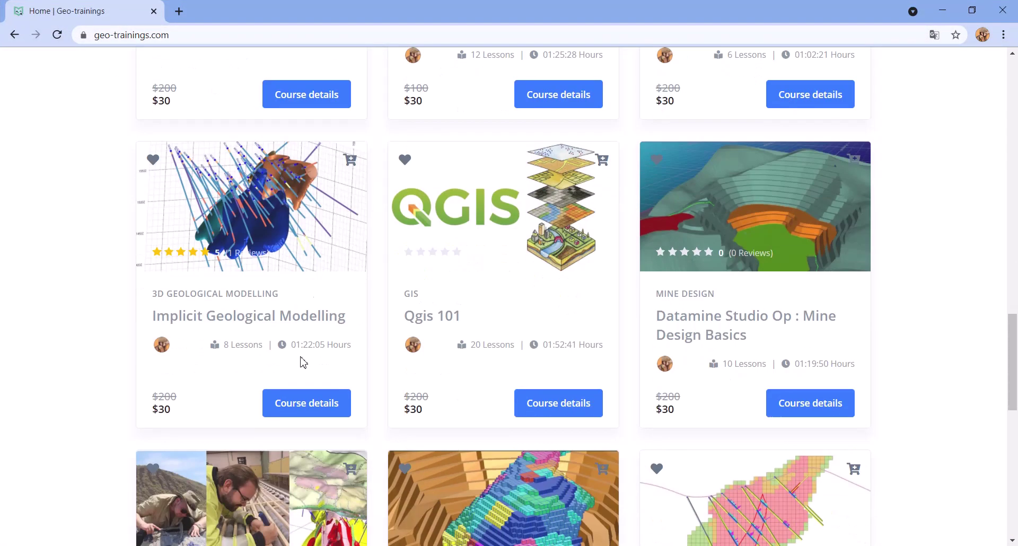
{"action": "scroll", "coordinate": [302, 370], "scroll_direction": "down", "scroll_amount": 6}
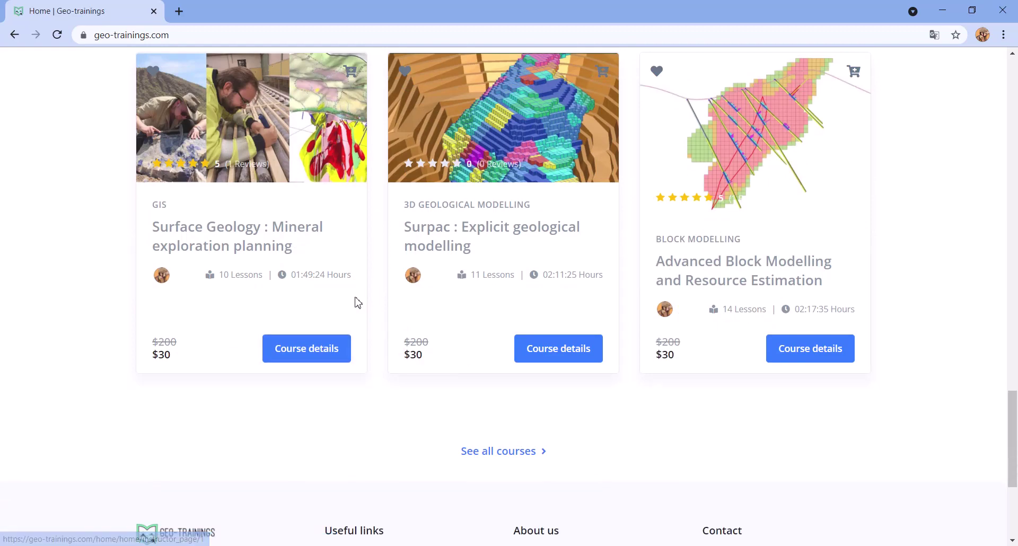
{"action": "scroll", "coordinate": [268, 321], "scroll_direction": "up", "scroll_amount": 5}
{"action": "scroll", "coordinate": [267, 321], "scroll_direction": "up", "scroll_amount": 8}
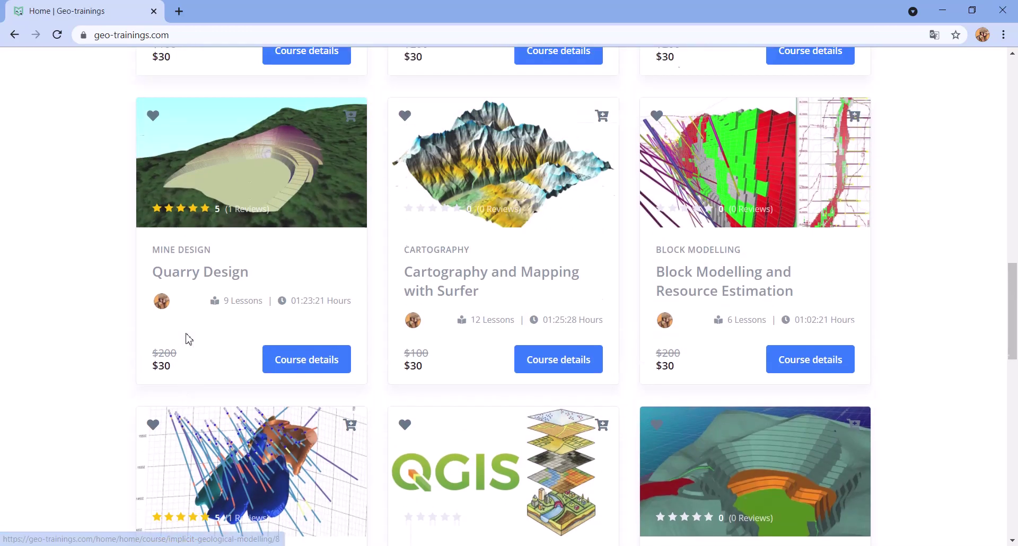
{"action": "scroll", "coordinate": [189, 346], "scroll_direction": "up", "scroll_amount": 8}
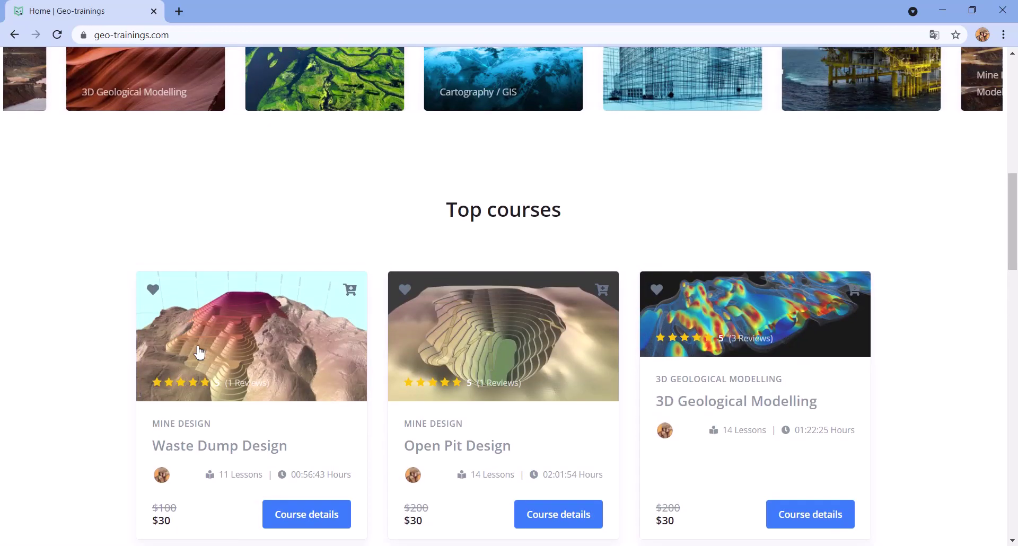
{"action": "scroll", "coordinate": [209, 357], "scroll_direction": "up", "scroll_amount": 6}
{"action": "scroll", "coordinate": [245, 365], "scroll_direction": "down", "scroll_amount": 11}
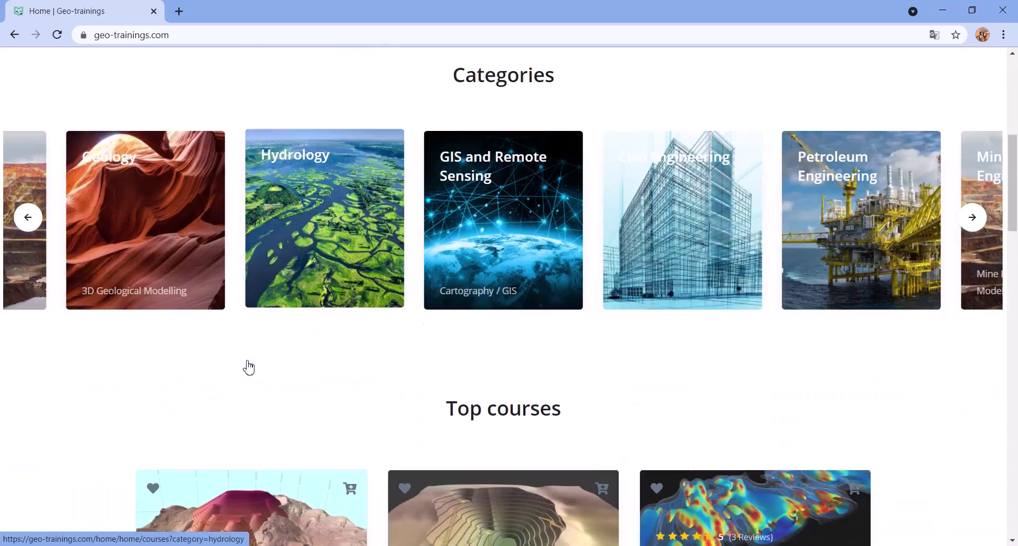
{"action": "scroll", "coordinate": [352, 336], "scroll_direction": "down", "scroll_amount": 9}
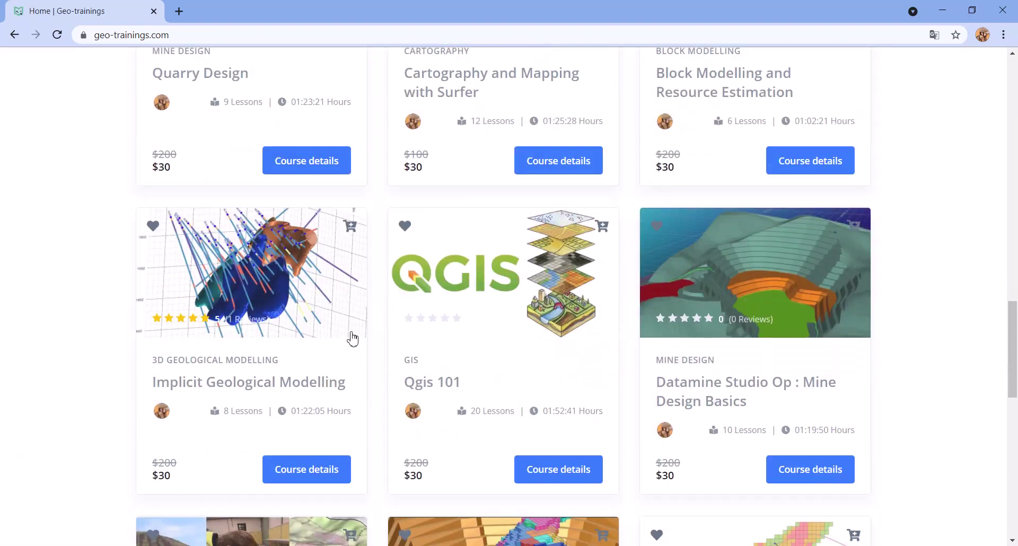
{"action": "scroll", "coordinate": [363, 334], "scroll_direction": "up", "scroll_amount": 8}
{"action": "scroll", "coordinate": [363, 331], "scroll_direction": "up", "scroll_amount": 15}
- View the course bundles, expand the All Courses bundle's course list and open its bundle details
{"action": "mouse_move", "coordinate": [292, 73]}
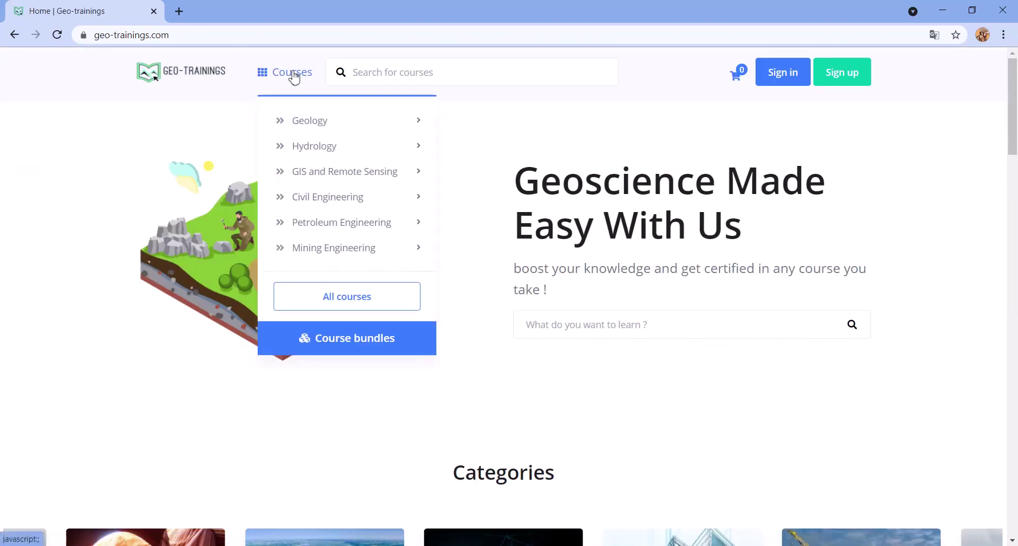
{"action": "left_click", "coordinate": [345, 335]}
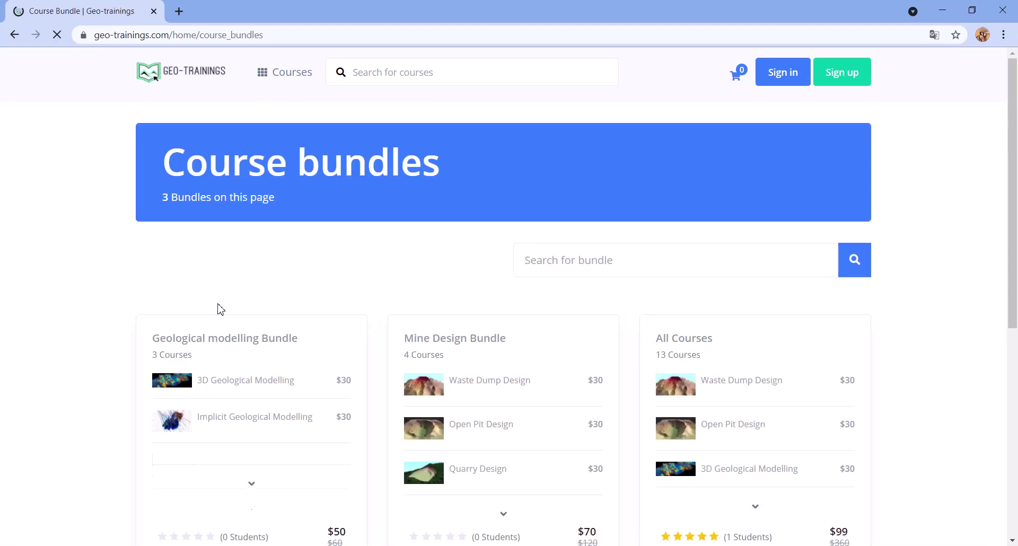
{"action": "scroll", "coordinate": [640, 334], "scroll_direction": "down", "scroll_amount": 1}
{"action": "scroll", "coordinate": [640, 334], "scroll_direction": "down", "scroll_amount": 3}
{"action": "left_click", "coordinate": [755, 308]}
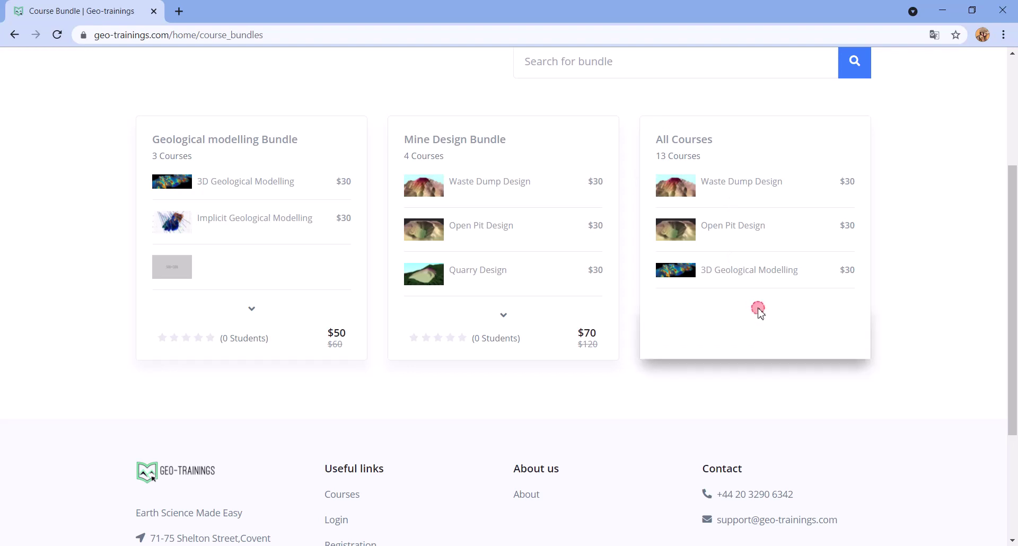
{"action": "scroll", "coordinate": [710, 340], "scroll_direction": "down", "scroll_amount": 4}
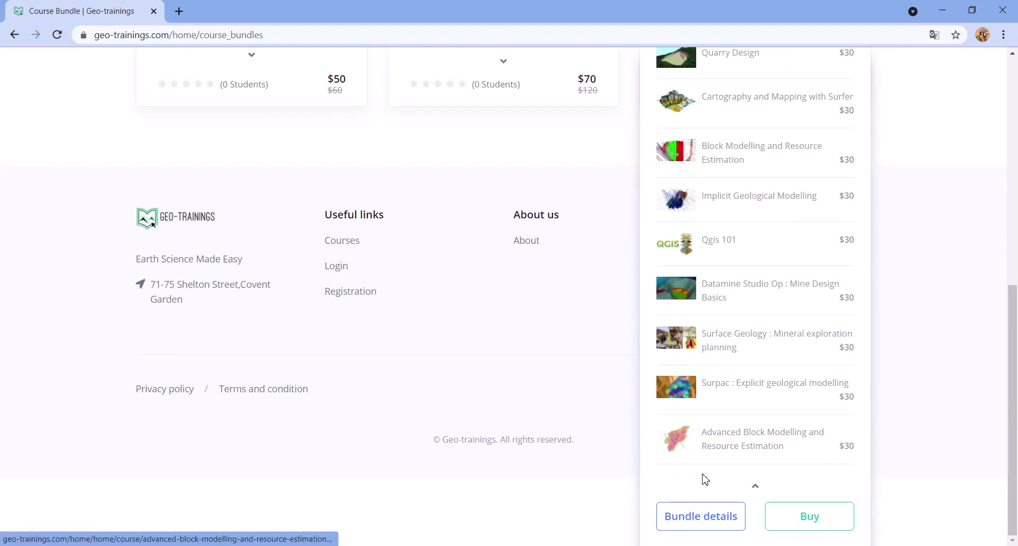
{"action": "left_click", "coordinate": [702, 518]}
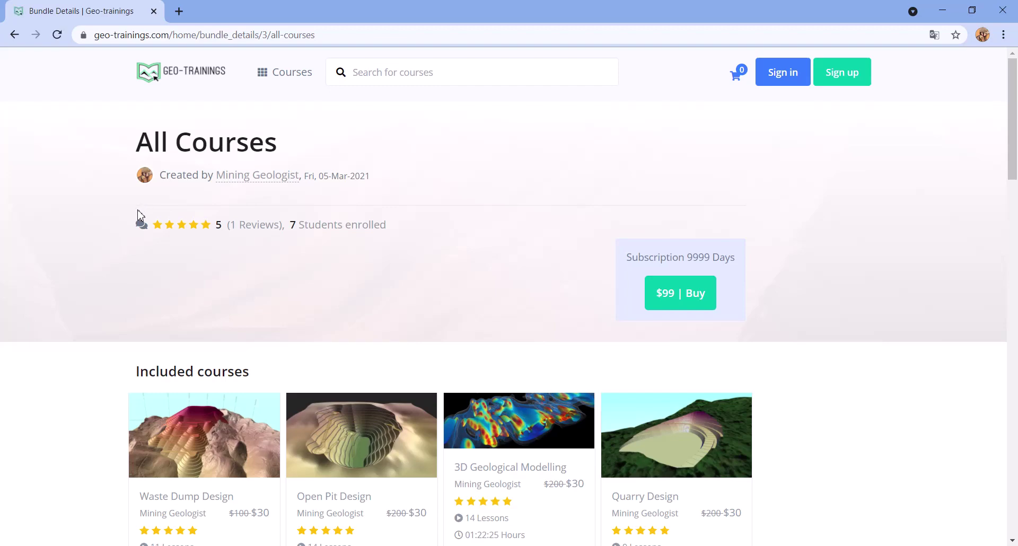
- Look through the included courses, description and price on the All Courses bundle page, and return to QGIS
{"action": "scroll", "coordinate": [137, 217], "scroll_direction": "down", "scroll_amount": 1}
{"action": "scroll", "coordinate": [134, 219], "scroll_direction": "down", "scroll_amount": 2}
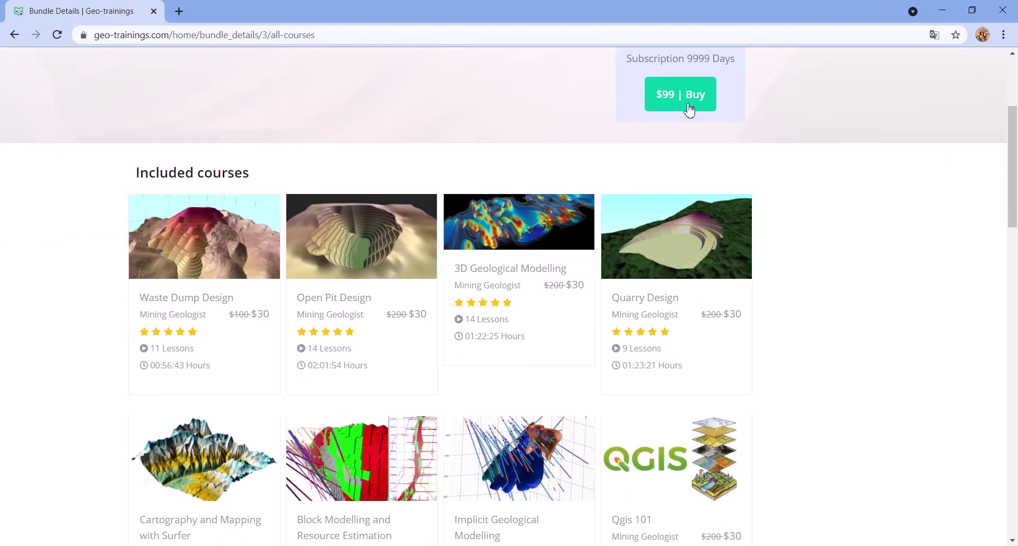
{"action": "scroll", "coordinate": [457, 170], "scroll_direction": "down", "scroll_amount": 9}
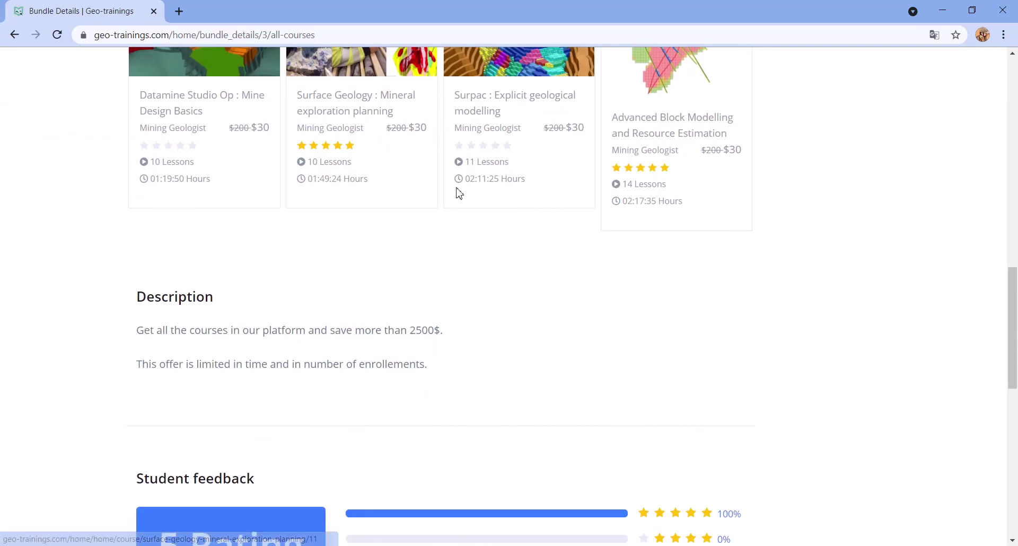
{"action": "scroll", "coordinate": [454, 194], "scroll_direction": "up", "scroll_amount": 8}
{"action": "scroll", "coordinate": [454, 193], "scroll_direction": "up", "scroll_amount": 5}
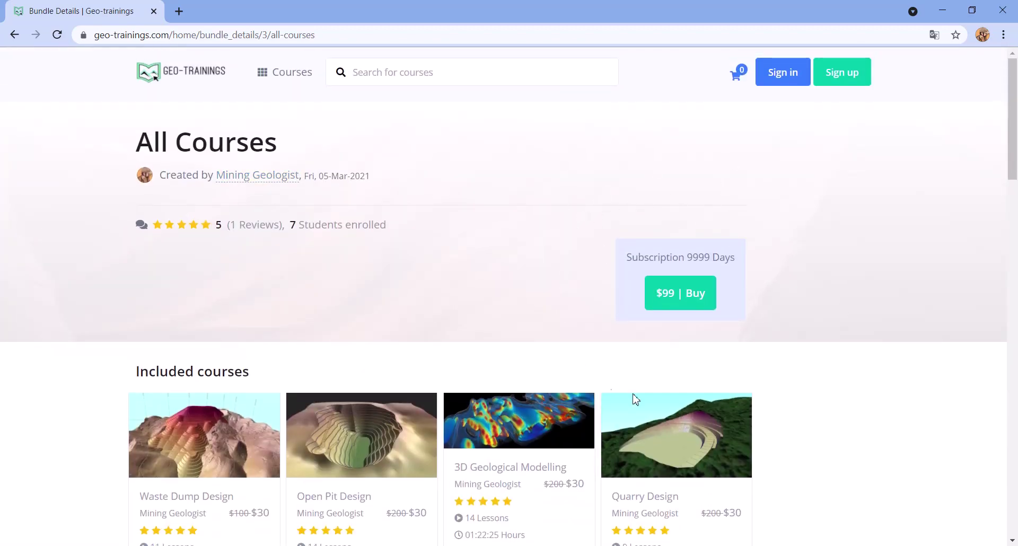
{"action": "scroll", "coordinate": [579, 332], "scroll_direction": "down", "scroll_amount": 6}
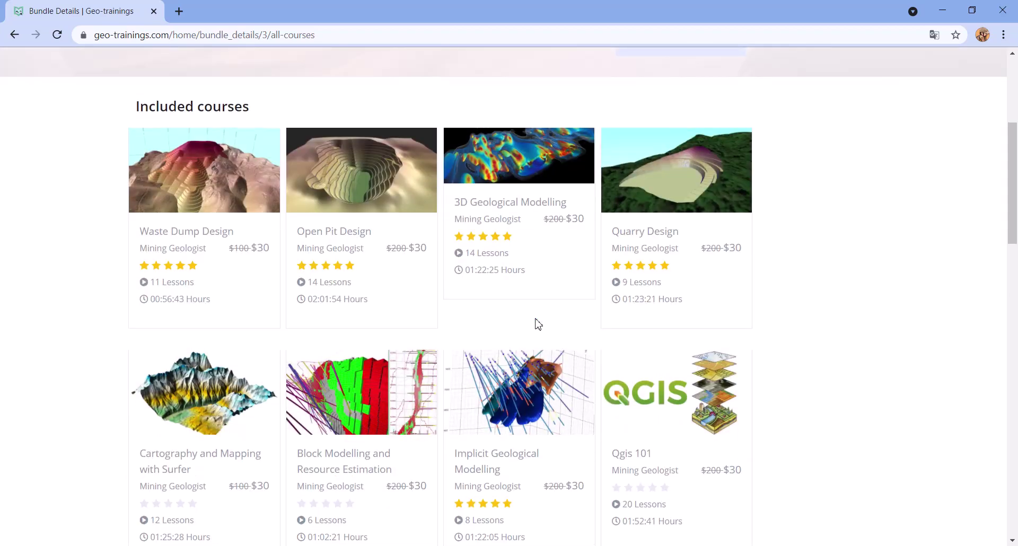
{"action": "scroll", "coordinate": [538, 324], "scroll_direction": "down", "scroll_amount": 4}
{"action": "scroll", "coordinate": [502, 299], "scroll_direction": "up", "scroll_amount": 9}
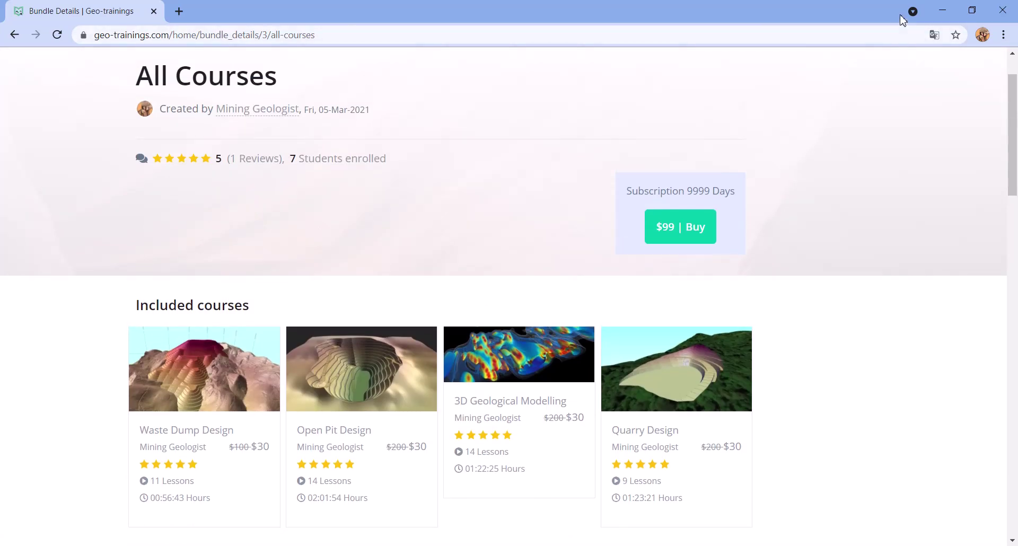
{"action": "left_click", "coordinate": [939, 6]}
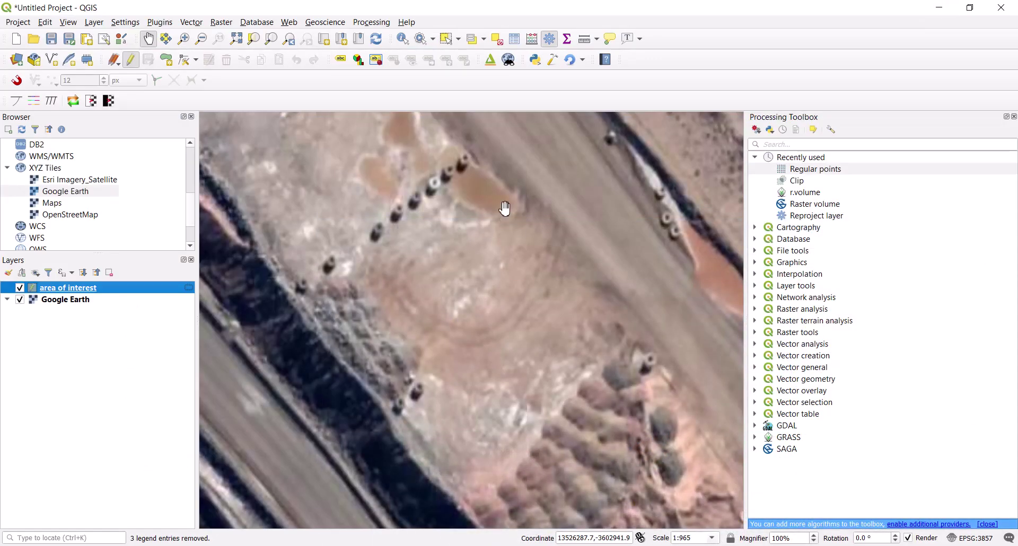
- Draw a four-cornered polygon in the area of interest layer, covering the cleared ground between the two diagonal roads
{"action": "left_click", "coordinate": [166, 59]}
{"action": "left_click", "coordinate": [472, 160]}
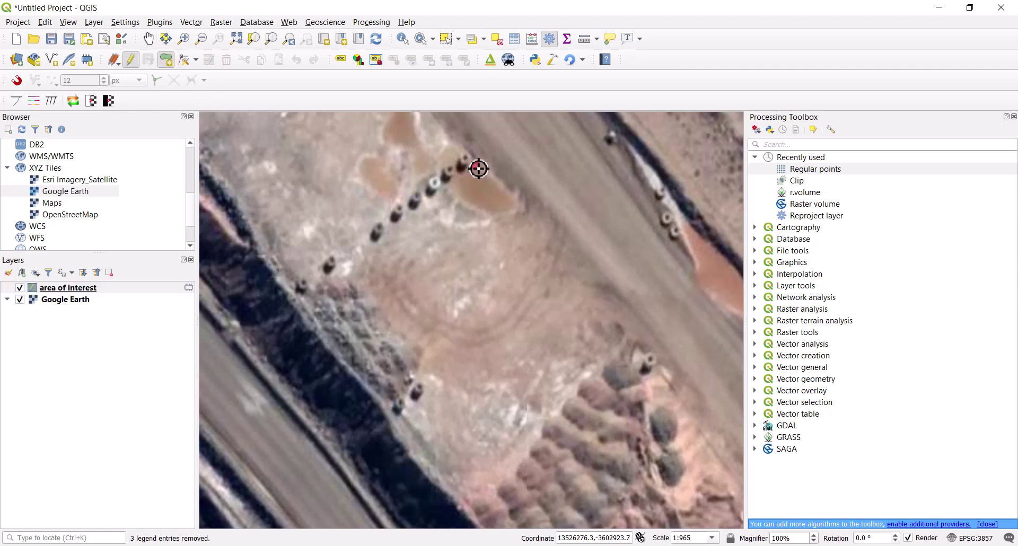
{"action": "left_click", "coordinate": [306, 293]}
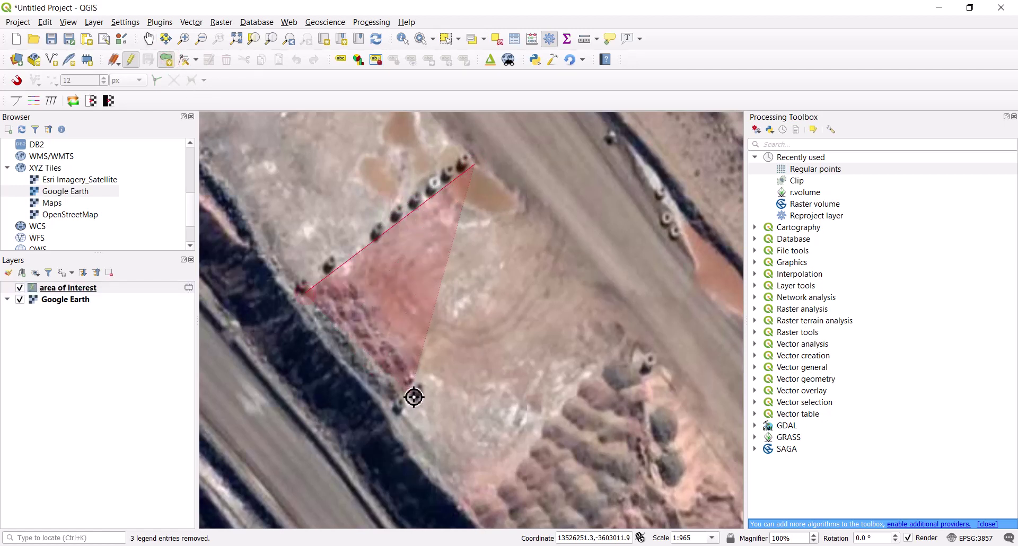
{"action": "left_click", "coordinate": [476, 499]}
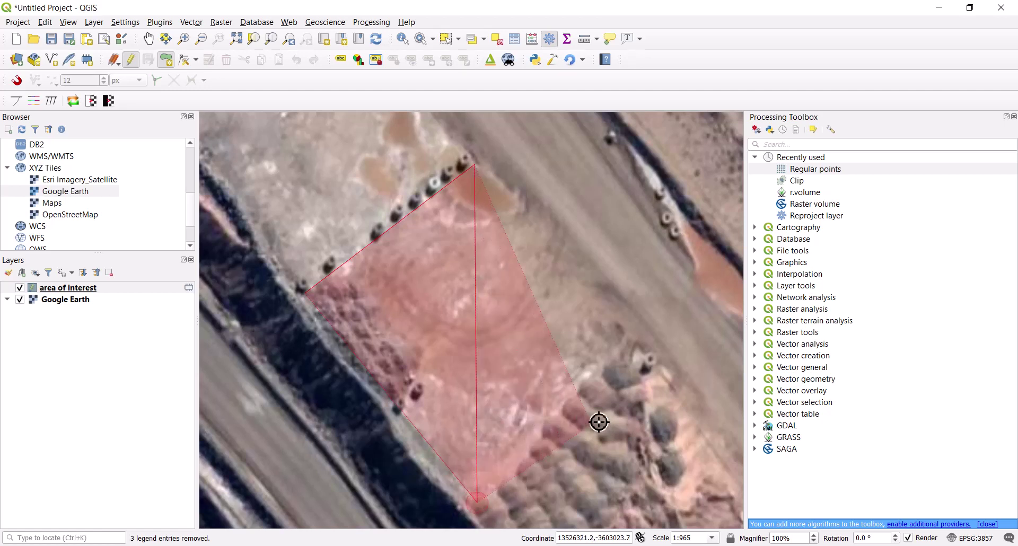
{"action": "left_click", "coordinate": [647, 333]}
{"action": "right_click", "coordinate": [647, 334]}
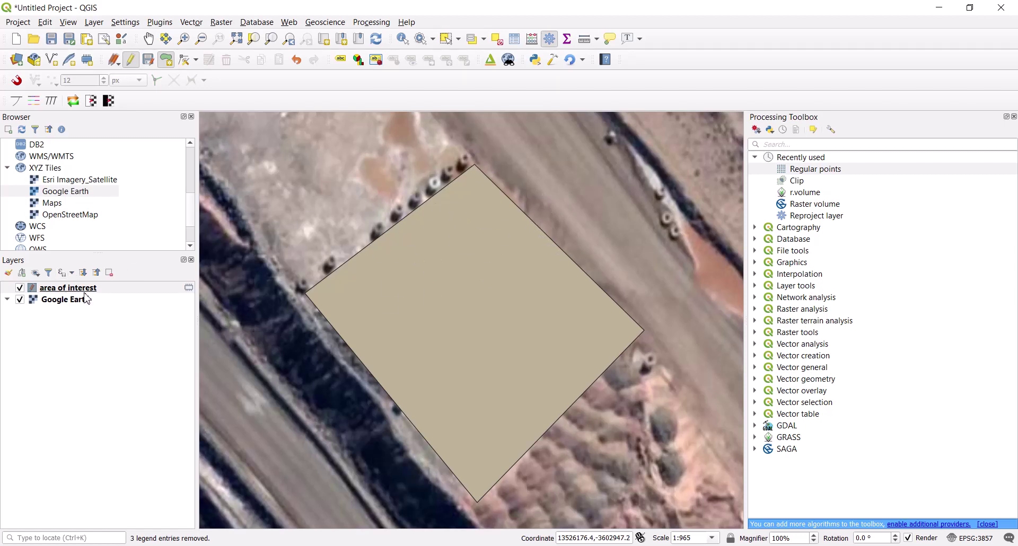
- Find the Regular points algorithm and set its input extent from the area of interest layer
{"action": "left_click", "coordinate": [806, 170]}
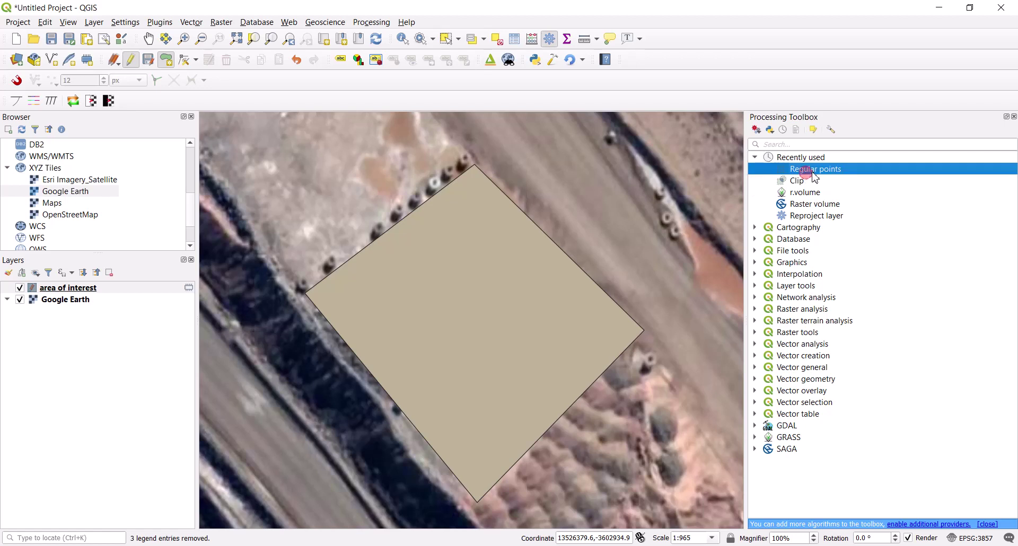
{"action": "left_click", "coordinate": [794, 144]}
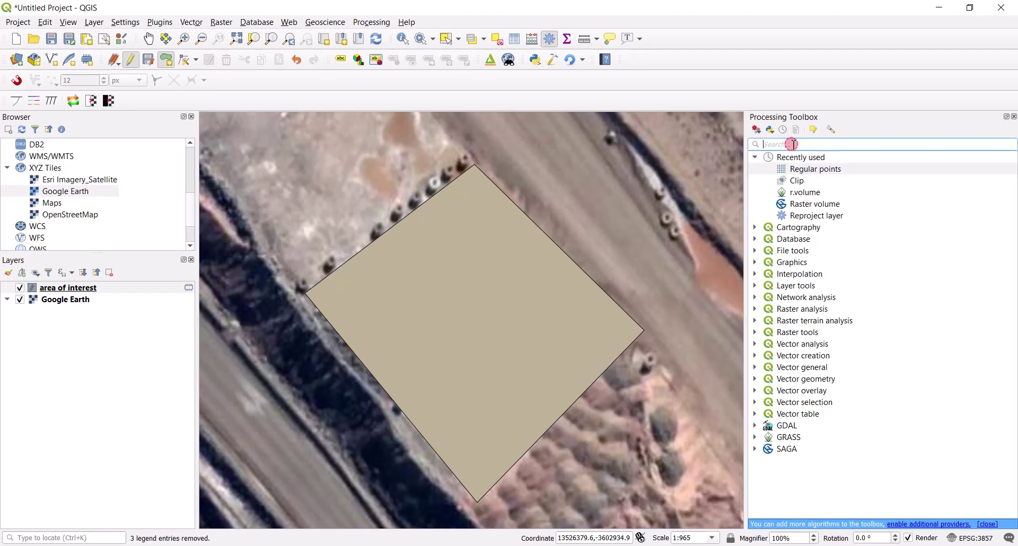
{"action": "type", "text": "regu"}
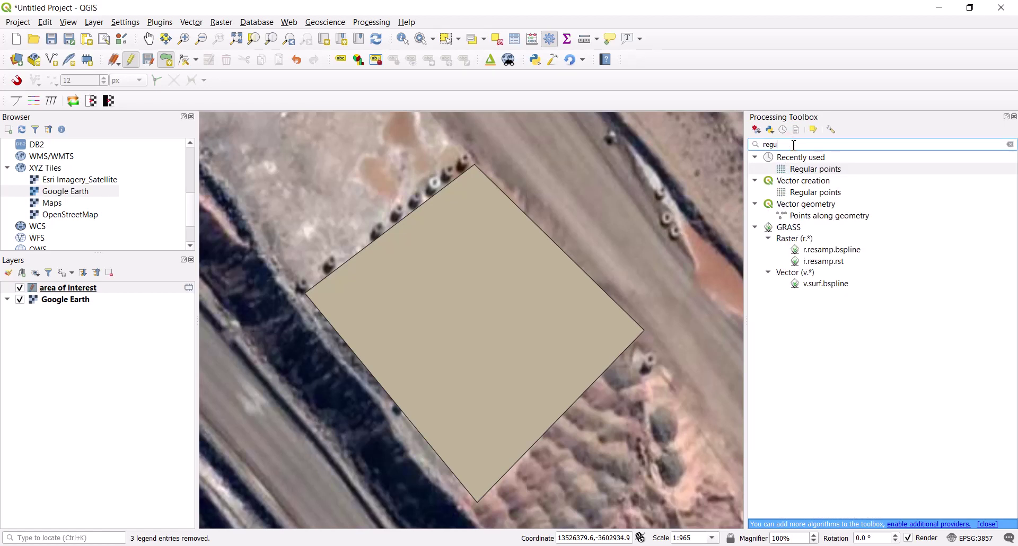
{"action": "double_click", "coordinate": [816, 194]}
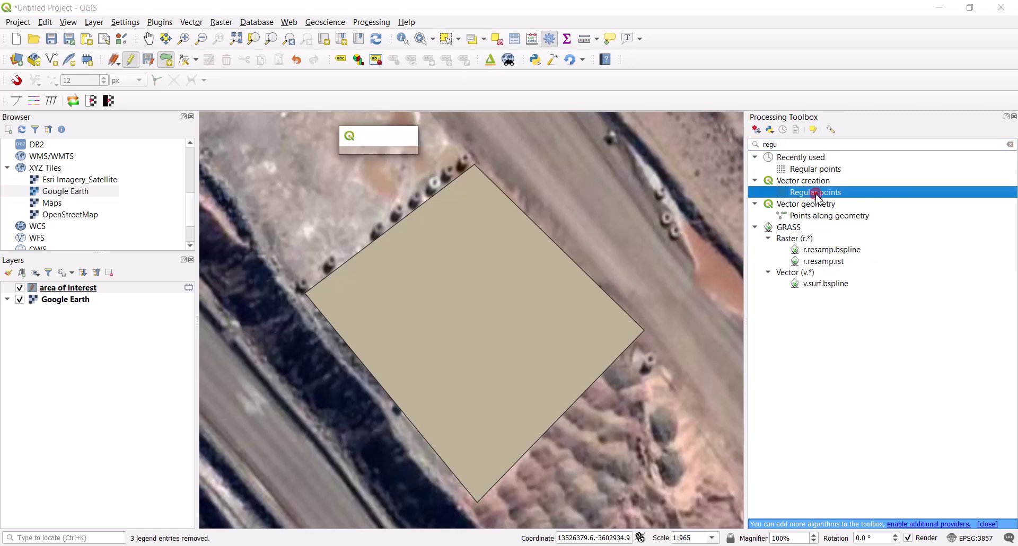
{"action": "left_click_drag", "start_coordinate": [448, 114], "coordinate": [522, 75]}
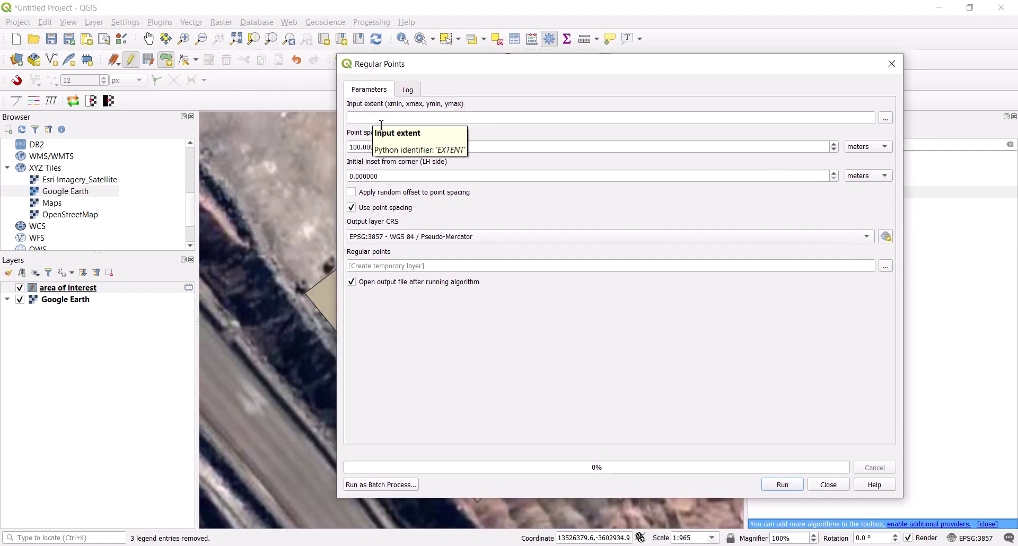
{"action": "left_click", "coordinate": [886, 118]}
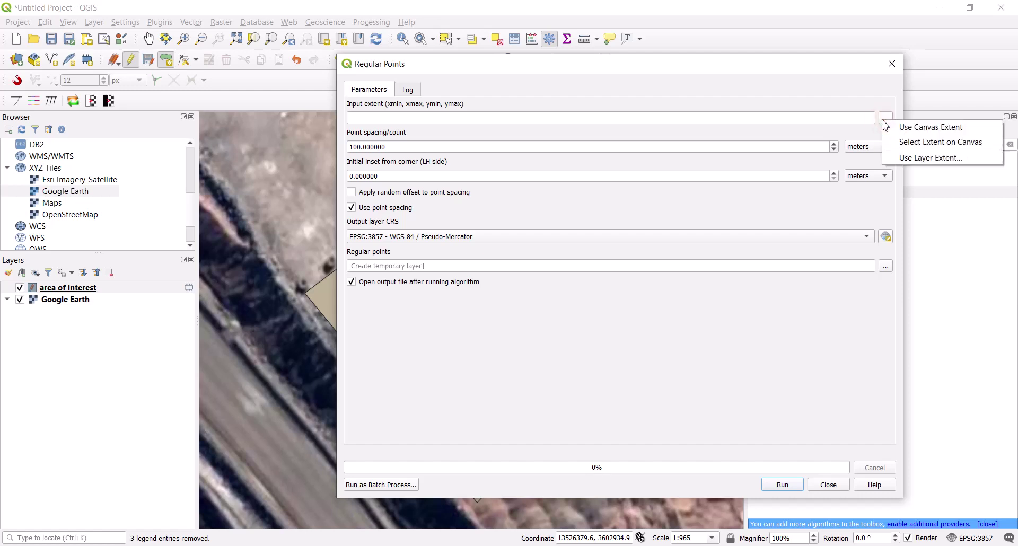
{"action": "left_click", "coordinate": [904, 156]}
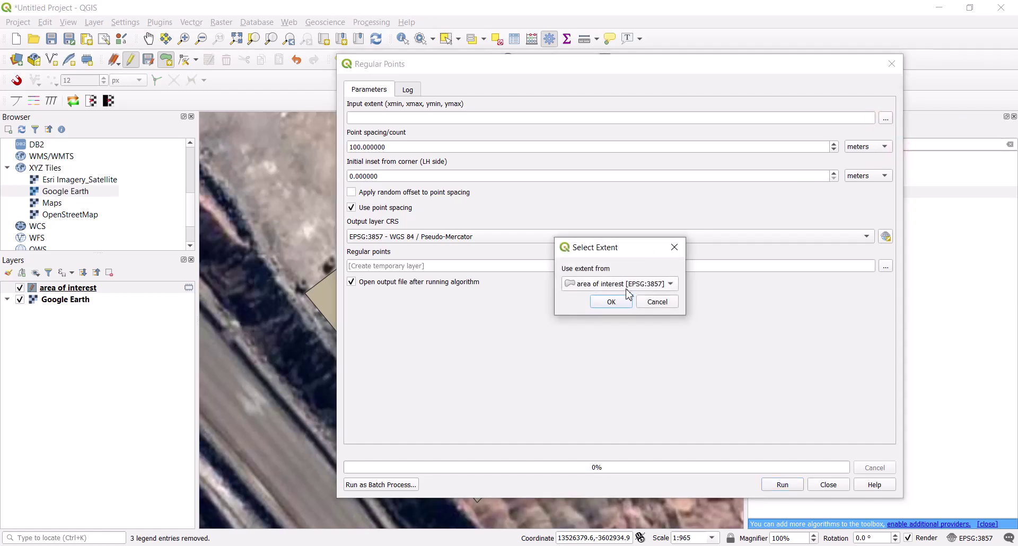
{"action": "left_click", "coordinate": [610, 304]}
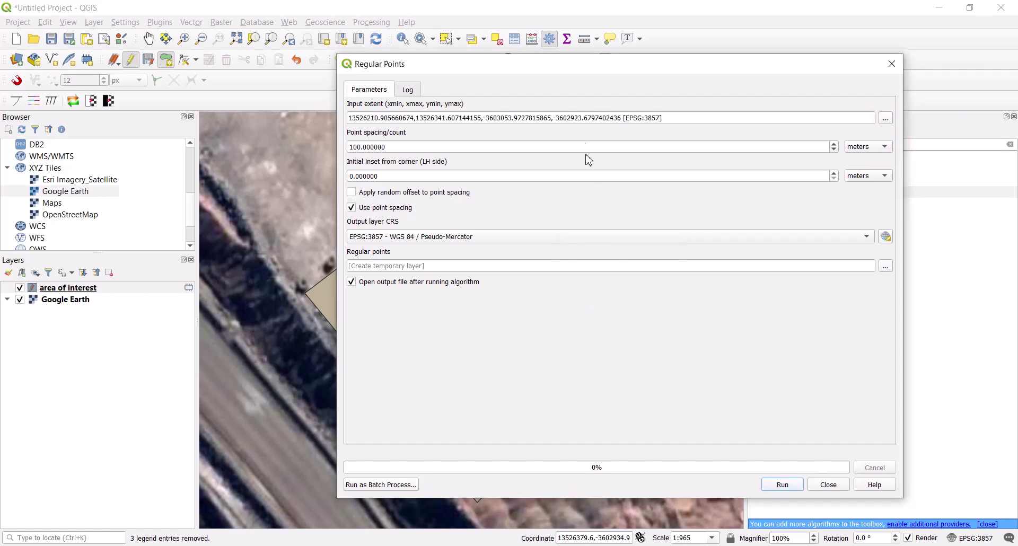
- Set the point spacing to 5 meters and generate the regular points as a temporary layer
{"action": "left_click_drag", "start_coordinate": [561, 69], "coordinate": [861, 203]}
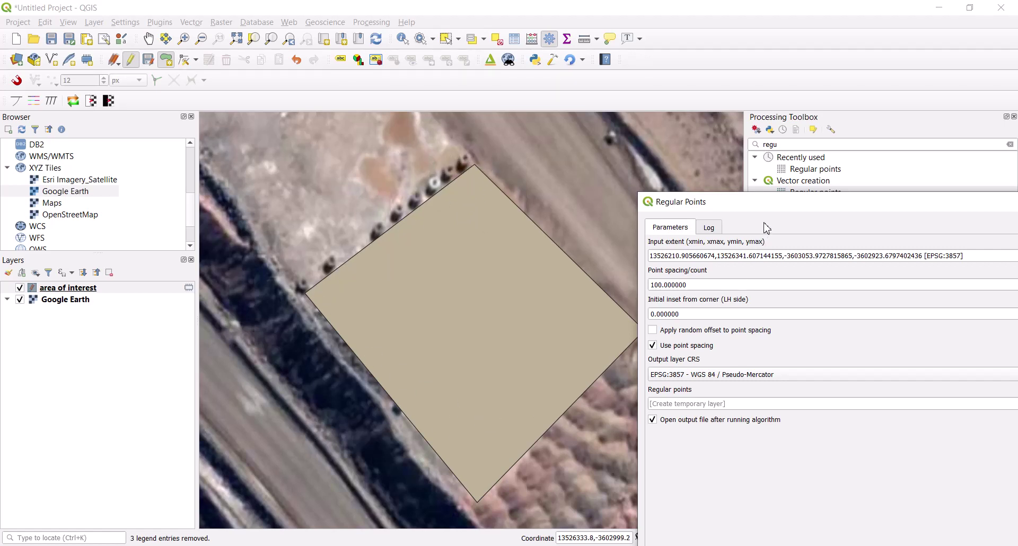
{"action": "left_click_drag", "start_coordinate": [775, 210], "coordinate": [349, 88]}
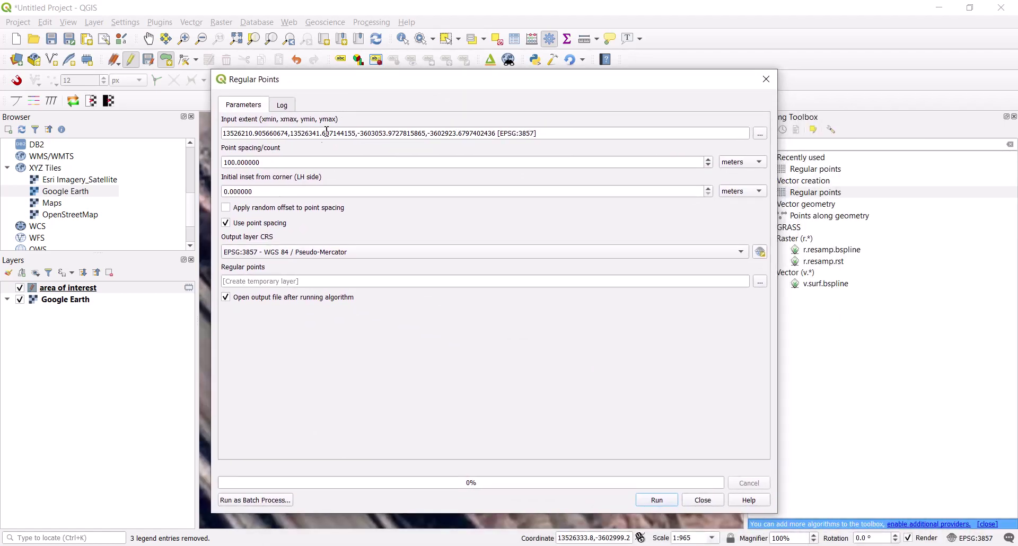
{"action": "left_click_drag", "start_coordinate": [310, 162], "coordinate": [191, 168]}
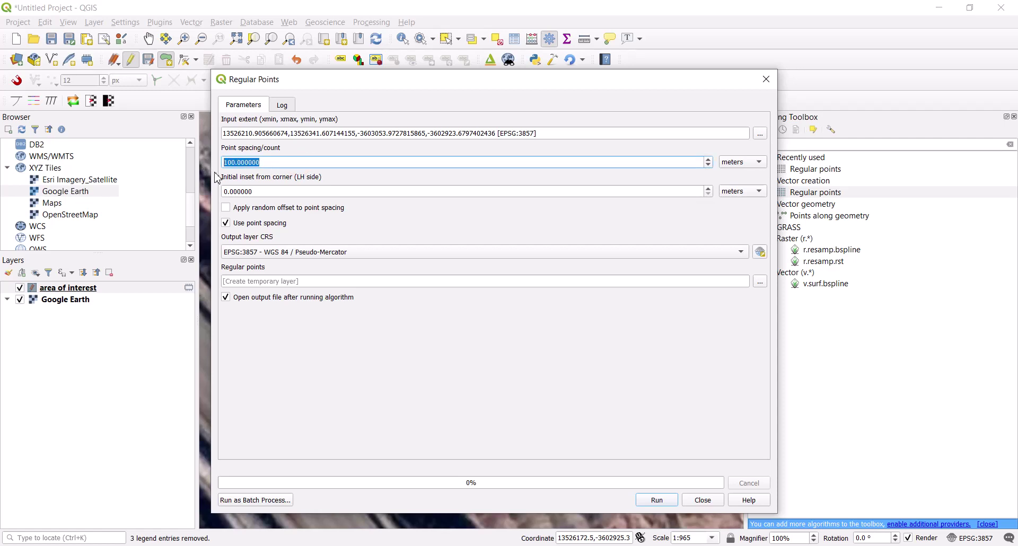
{"action": "type", "text": "5"}
{"action": "left_click", "coordinate": [658, 500]}
{"action": "left_click", "coordinate": [702, 500]}
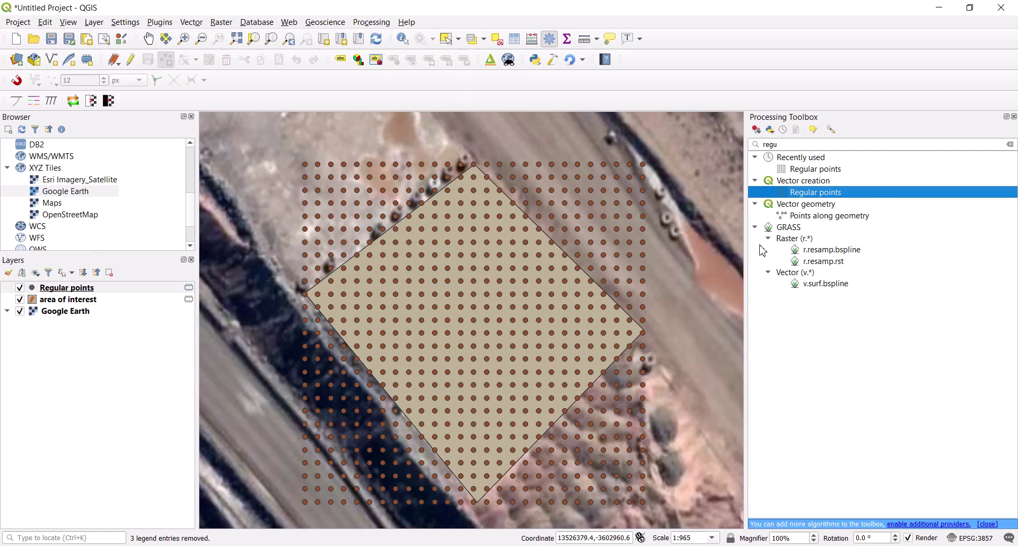
- Clip the Regular points layer with the area of interest polygon, and hide the Regular points and area of interest layers
{"action": "left_click", "coordinate": [784, 146]}
{"action": "key", "text": "BackSpace"}
{"action": "key", "text": "BackSpace"}
{"action": "key", "text": "BackSpace"}
{"action": "key", "text": "BackSpace"}
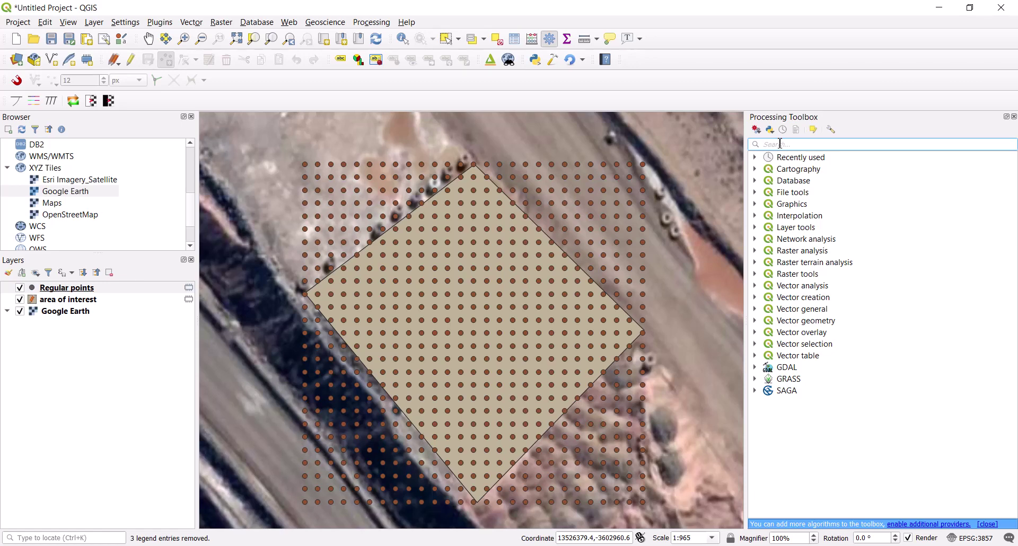
{"action": "left_click", "coordinate": [754, 157]}
{"action": "double_click", "coordinate": [797, 181]}
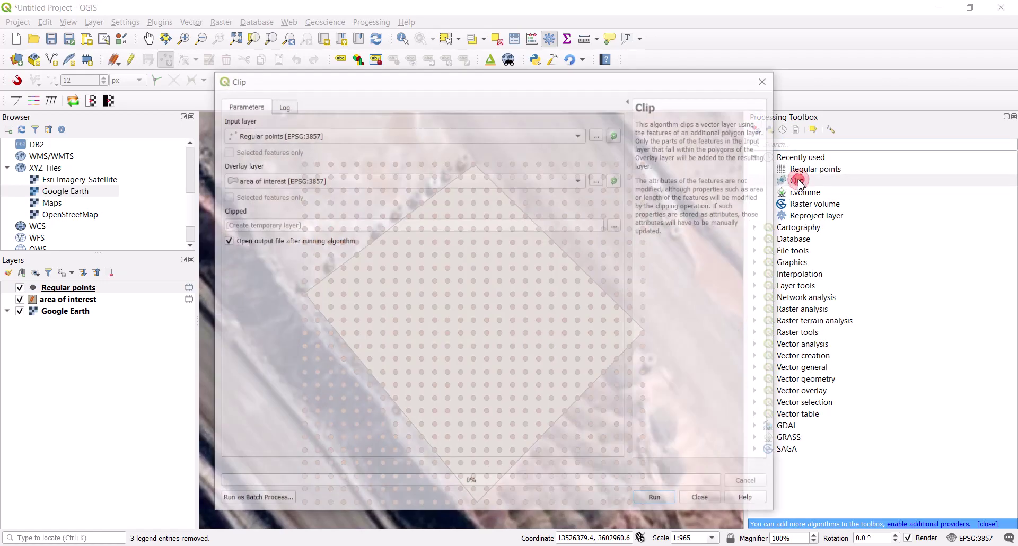
{"action": "left_click_drag", "start_coordinate": [597, 84], "coordinate": [506, 91]}
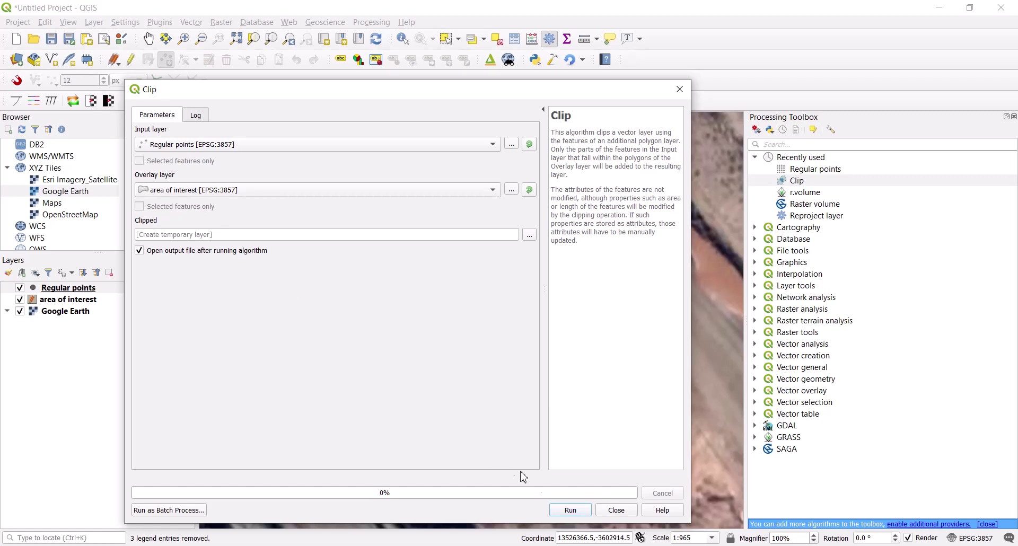
{"action": "left_click", "coordinate": [570, 510]}
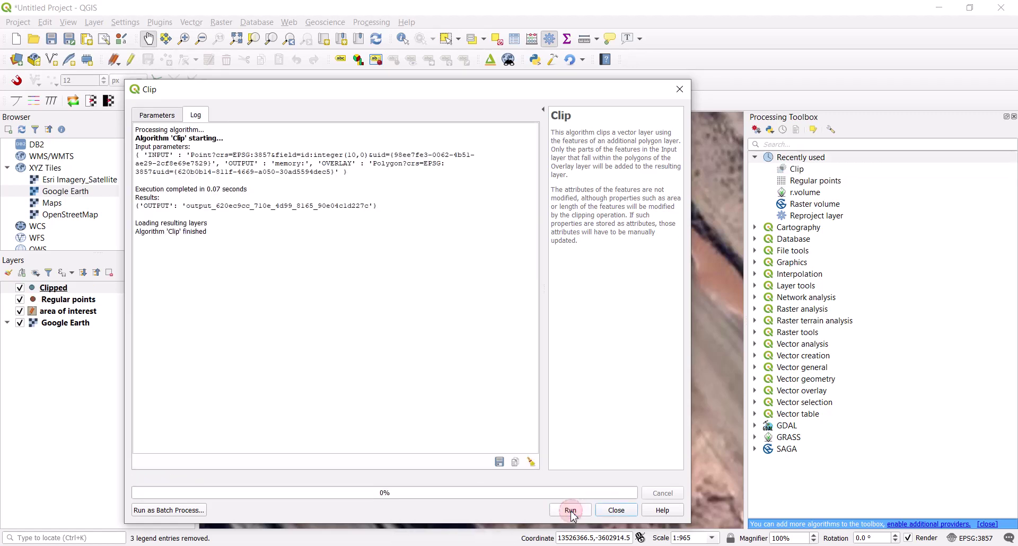
{"action": "left_click", "coordinate": [616, 510]}
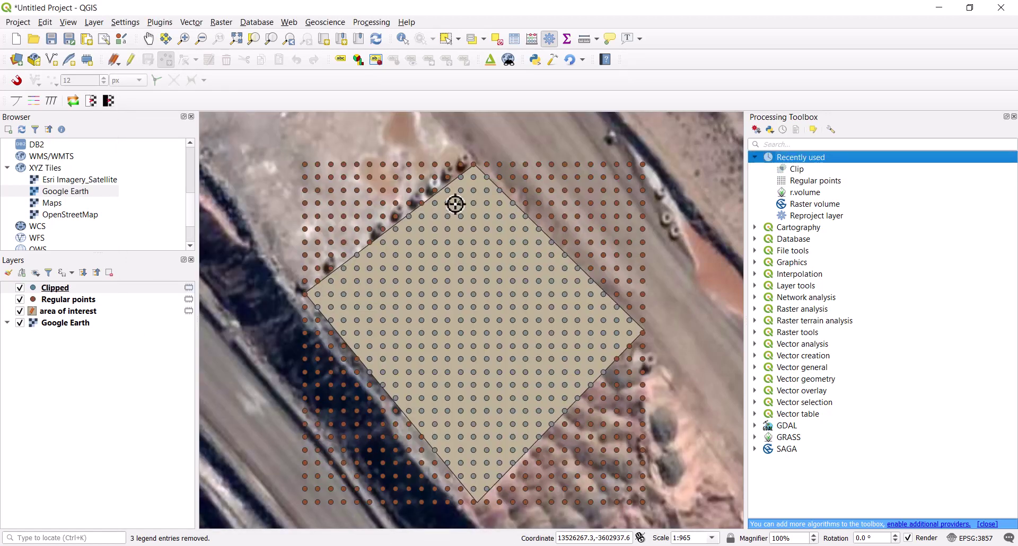
{"action": "left_click", "coordinate": [20, 300]}
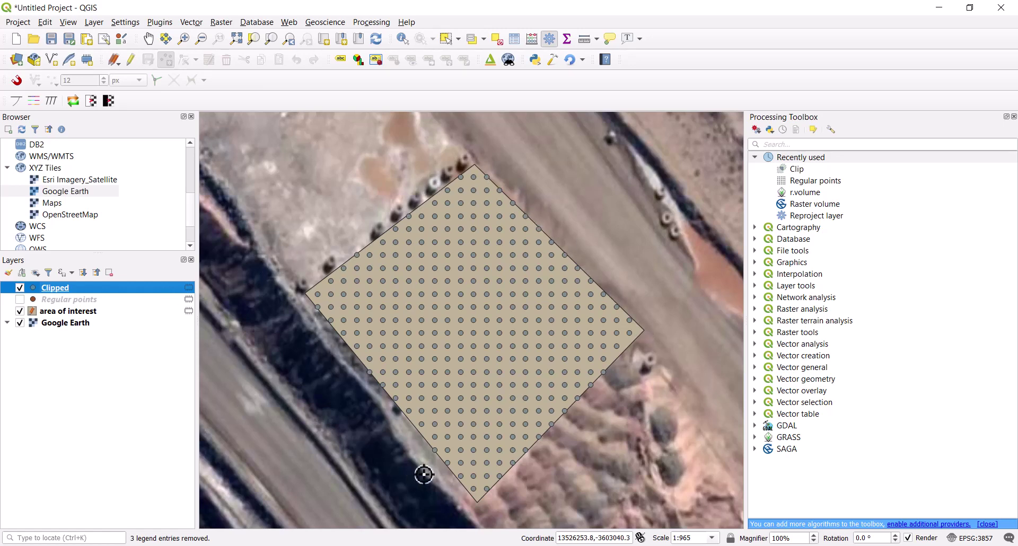
{"action": "left_click", "coordinate": [20, 311]}
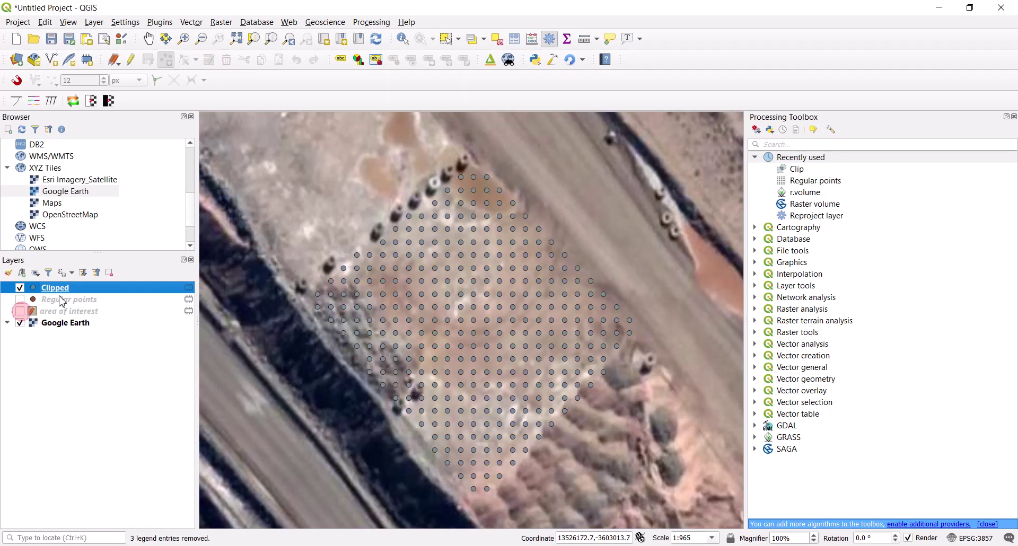
- Open the Clipped layer's attribute table and examine the id values down to the last row
{"action": "right_click", "coordinate": [62, 288]}
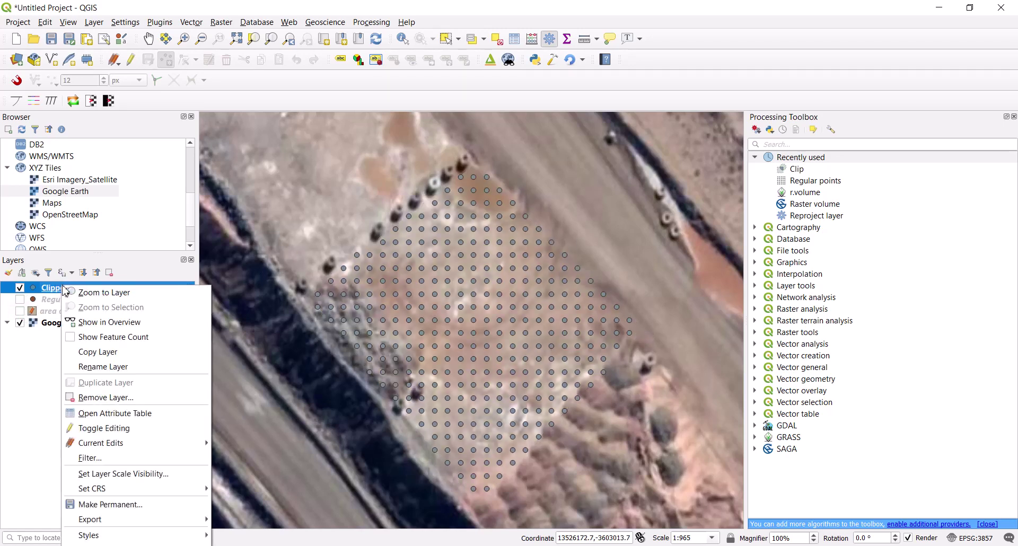
{"action": "left_click", "coordinate": [117, 414]}
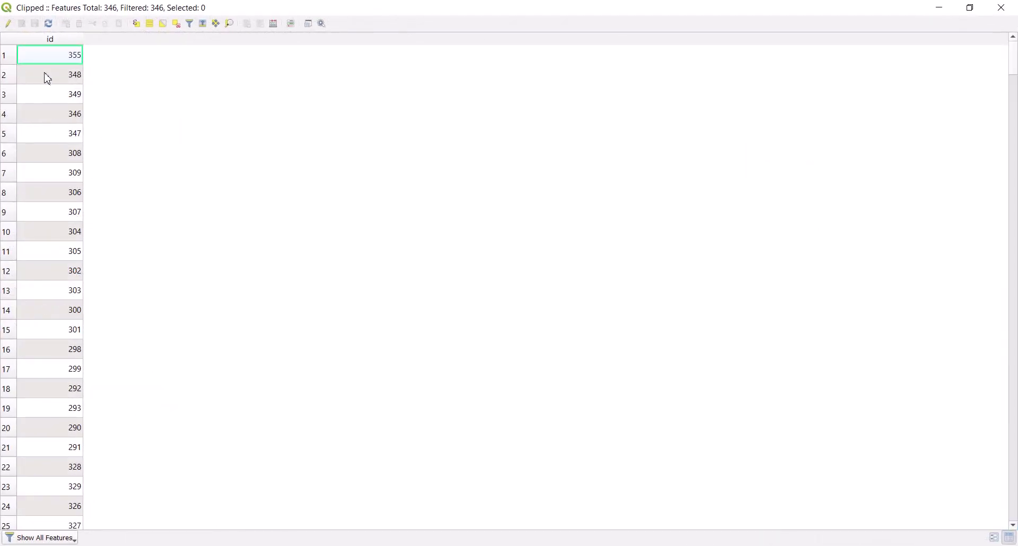
{"action": "scroll", "coordinate": [59, 241], "scroll_direction": "down", "scroll_amount": 5}
{"action": "scroll", "coordinate": [73, 268], "scroll_direction": "up", "scroll_amount": 5}
{"action": "scroll", "coordinate": [73, 268], "scroll_direction": "down", "scroll_amount": 6}
{"action": "scroll", "coordinate": [73, 268], "scroll_direction": "down", "scroll_amount": 5}
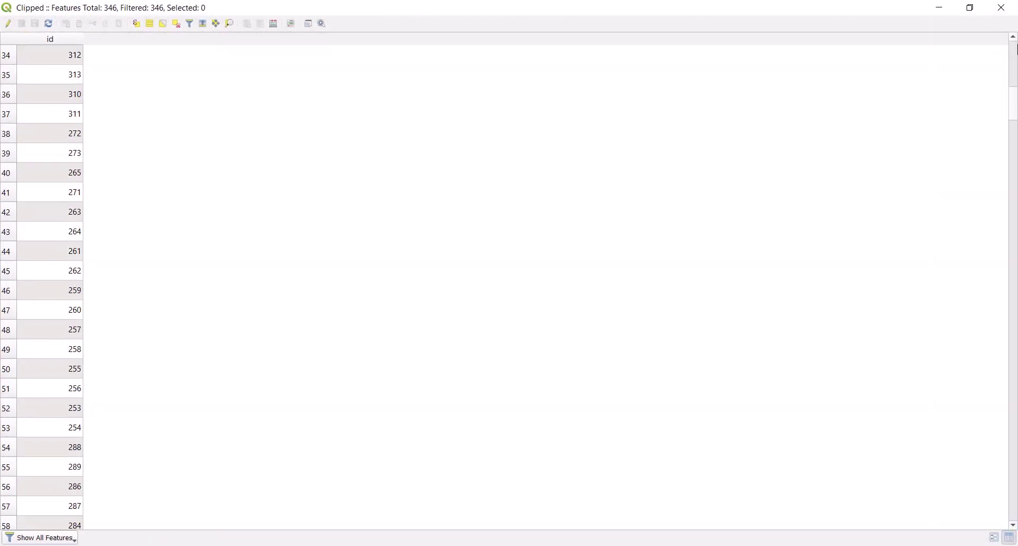
{"action": "left_click_drag", "start_coordinate": [1013, 96], "coordinate": [1013, 506]}
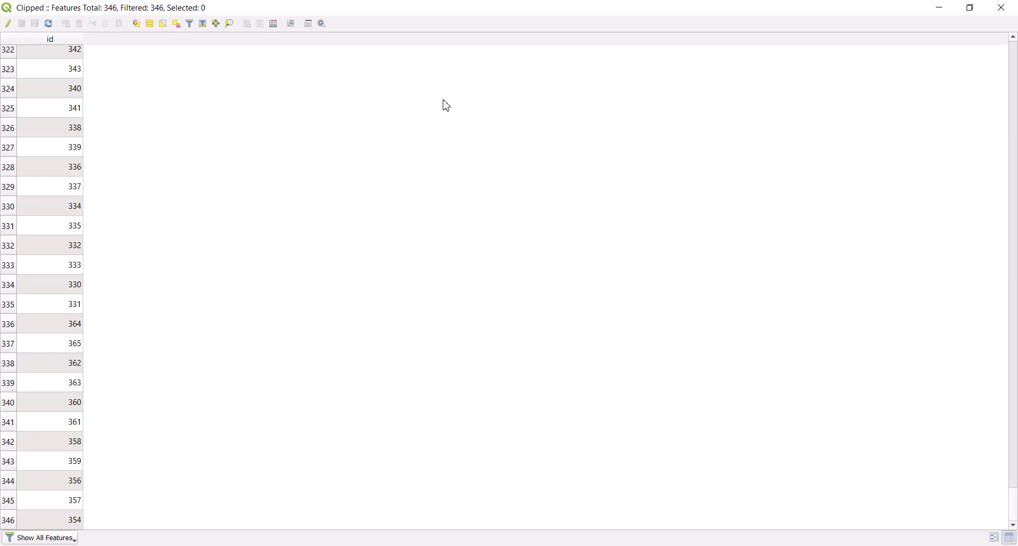
- Enable editing on the Clipped layer and define a new decimal number (real) field named X with precision 3 in the Field Calculator
{"action": "left_click", "coordinate": [8, 23]}
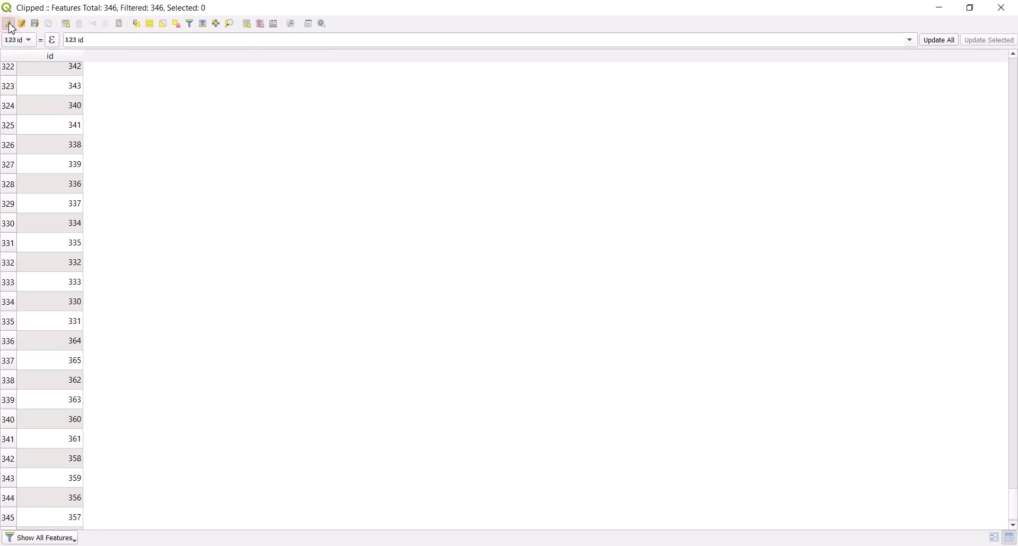
{"action": "left_click", "coordinate": [274, 27]}
{"action": "left_click_drag", "start_coordinate": [406, 124], "coordinate": [295, 110]}
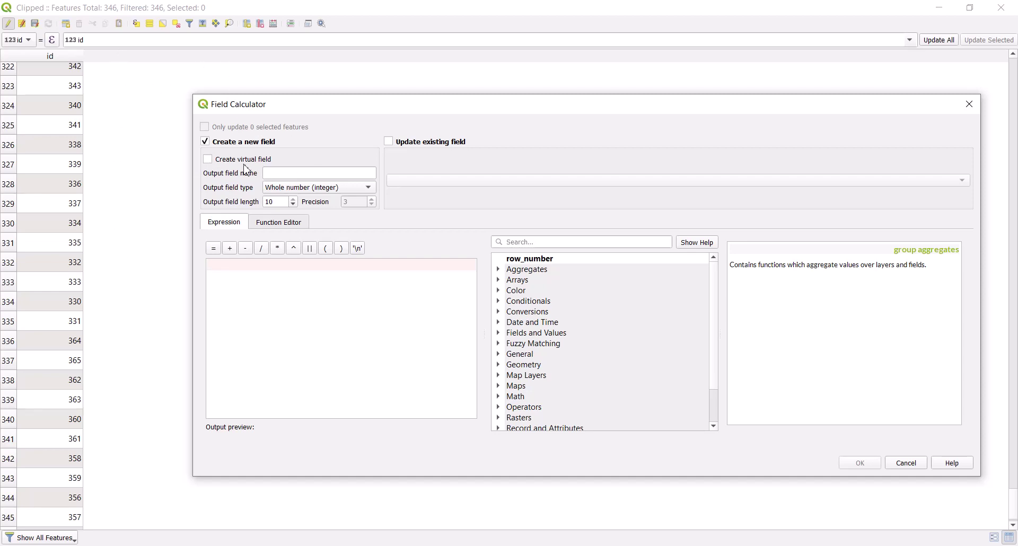
{"action": "left_click", "coordinate": [285, 173]}
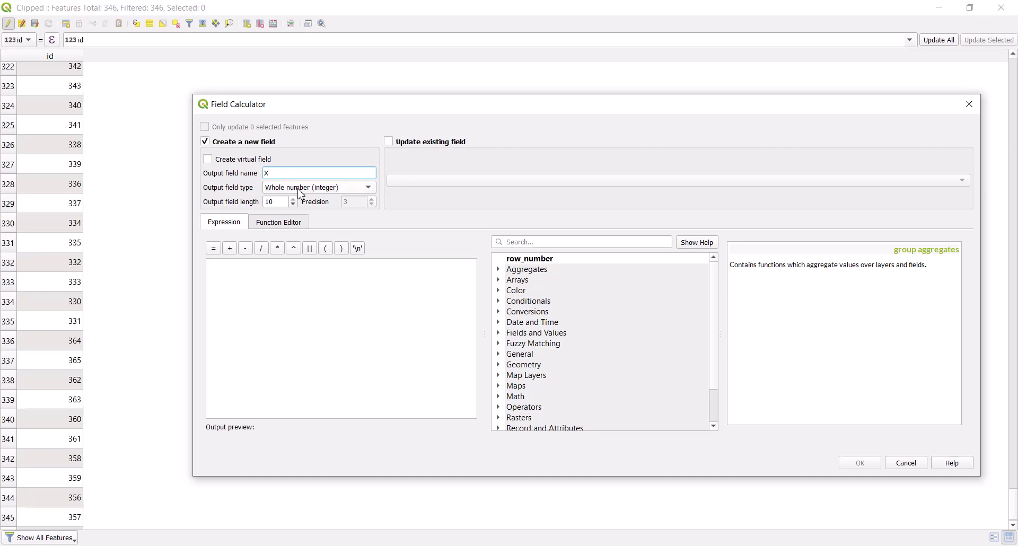
{"action": "left_click", "coordinate": [304, 189]}
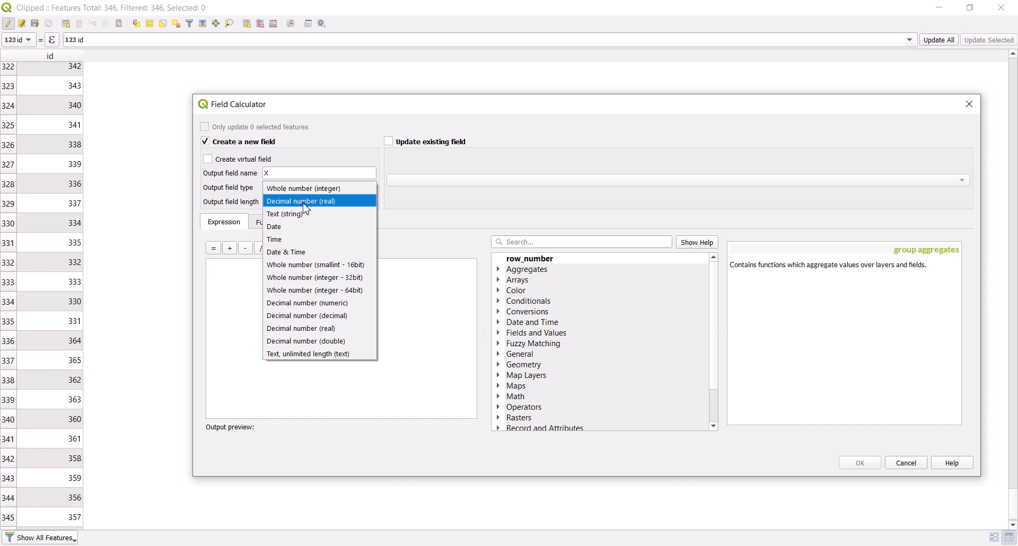
{"action": "left_click", "coordinate": [305, 204]}
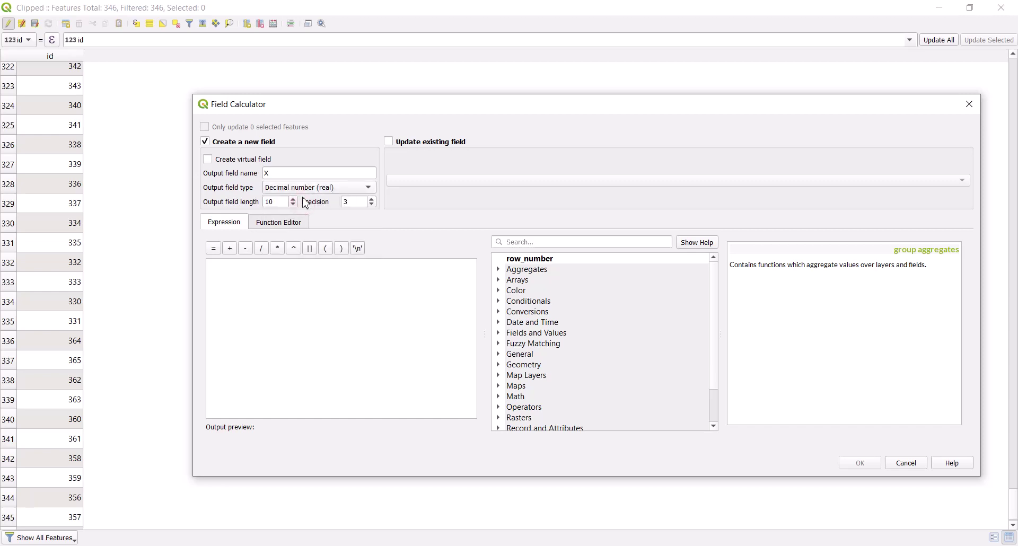
{"action": "double_click", "coordinate": [353, 202]}
{"action": "double_click", "coordinate": [354, 202]}
- Enter the expression $x for the X field and add it to the Clipped layer's attribute table
{"action": "left_click", "coordinate": [250, 284]}
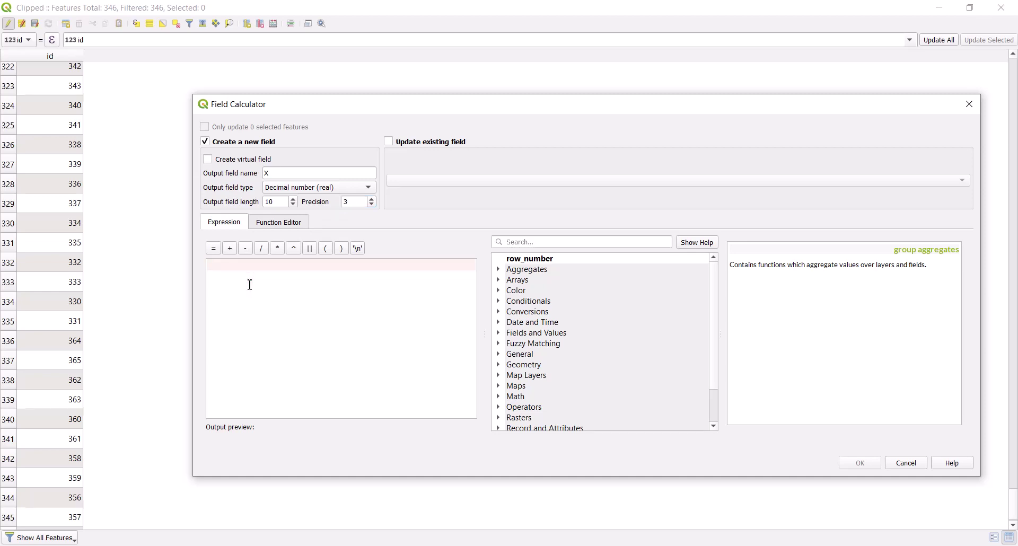
{"action": "type", "text": "$x"}
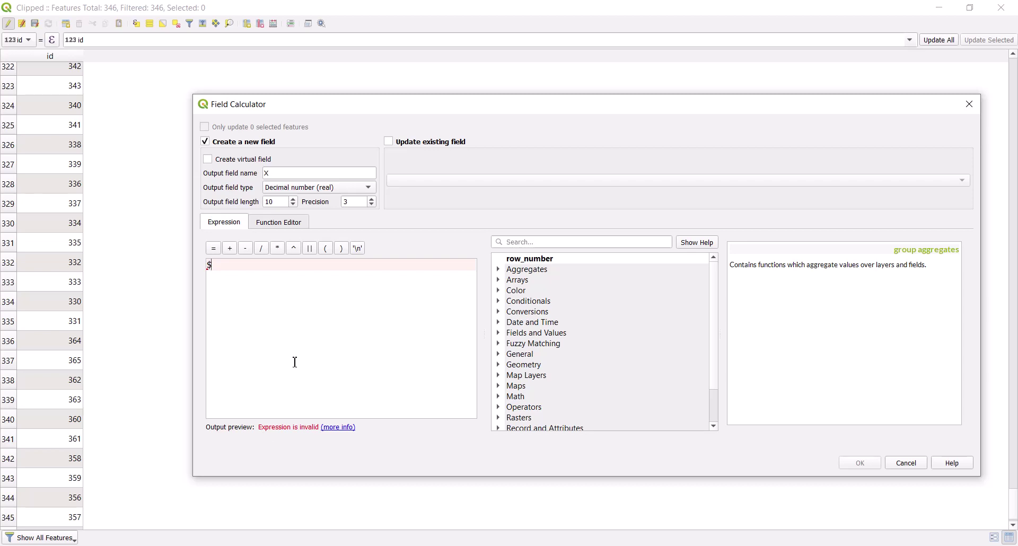
{"action": "type", "text": "x"}
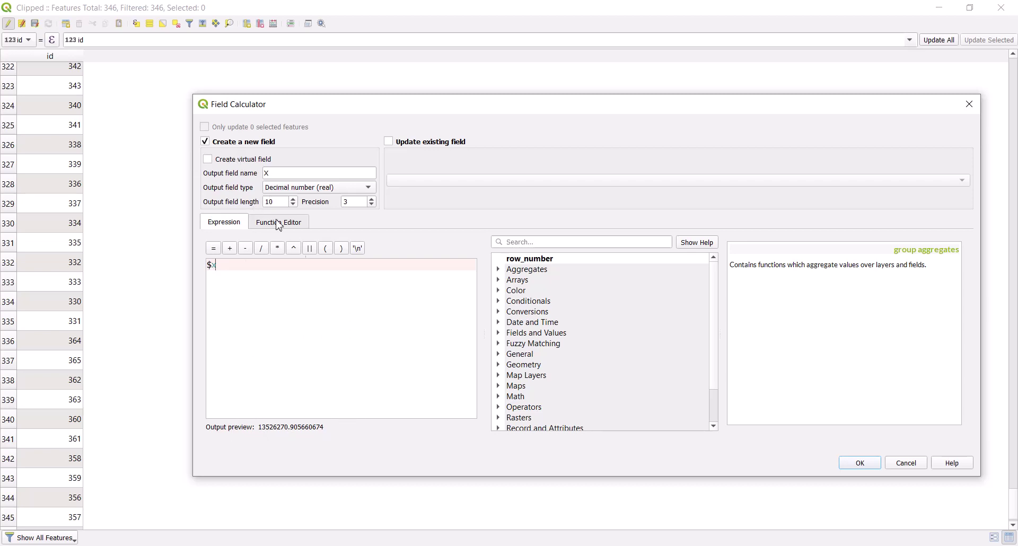
{"action": "left_click", "coordinate": [859, 463]}
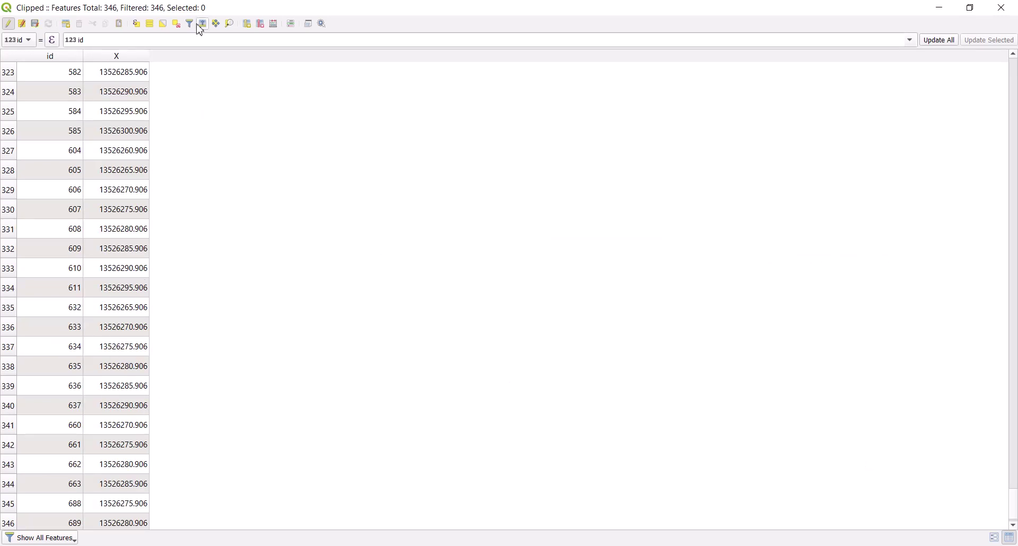
- Add a decimal number (real) field named y to the Clipped layer, calculated with the expression $y
{"action": "left_click", "coordinate": [274, 24]}
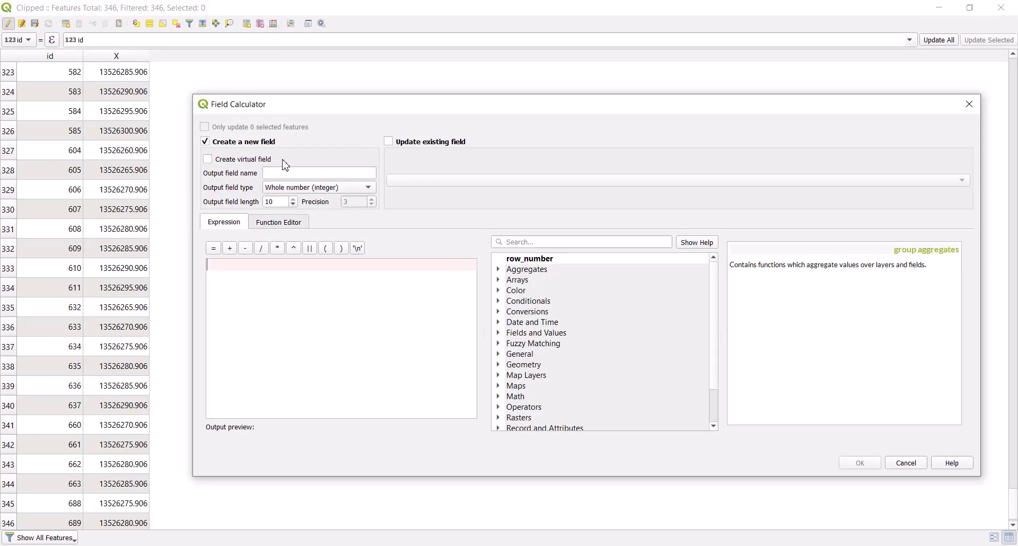
{"action": "left_click", "coordinate": [278, 174]}
{"action": "type", "text": "y"}
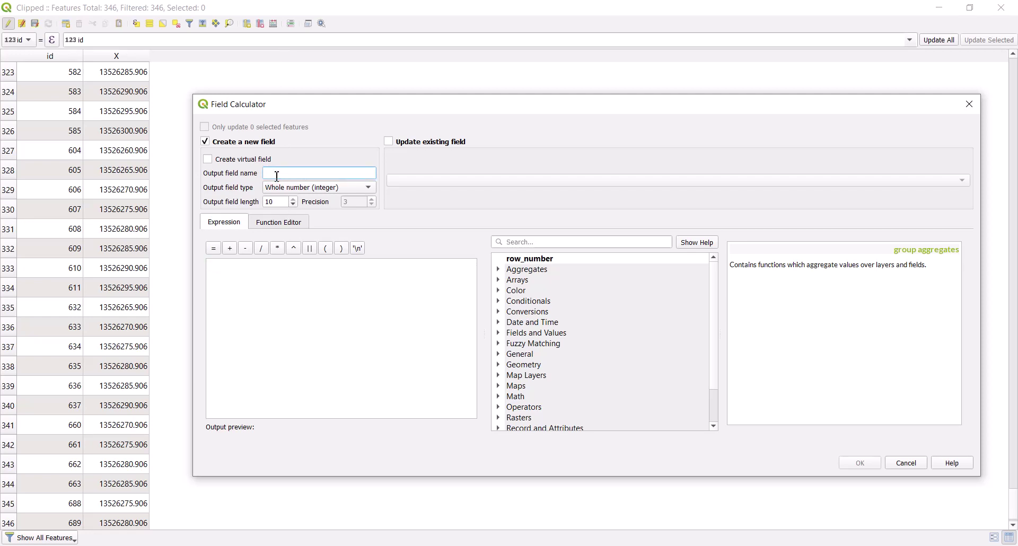
{"action": "left_click", "coordinate": [285, 190]}
{"action": "left_click", "coordinate": [293, 203]}
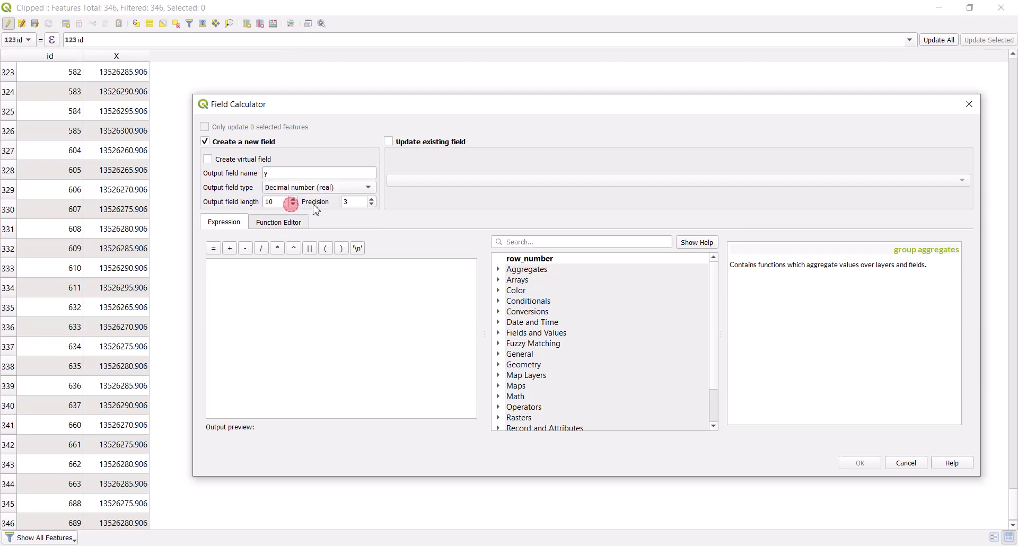
{"action": "left_click", "coordinate": [283, 289]}
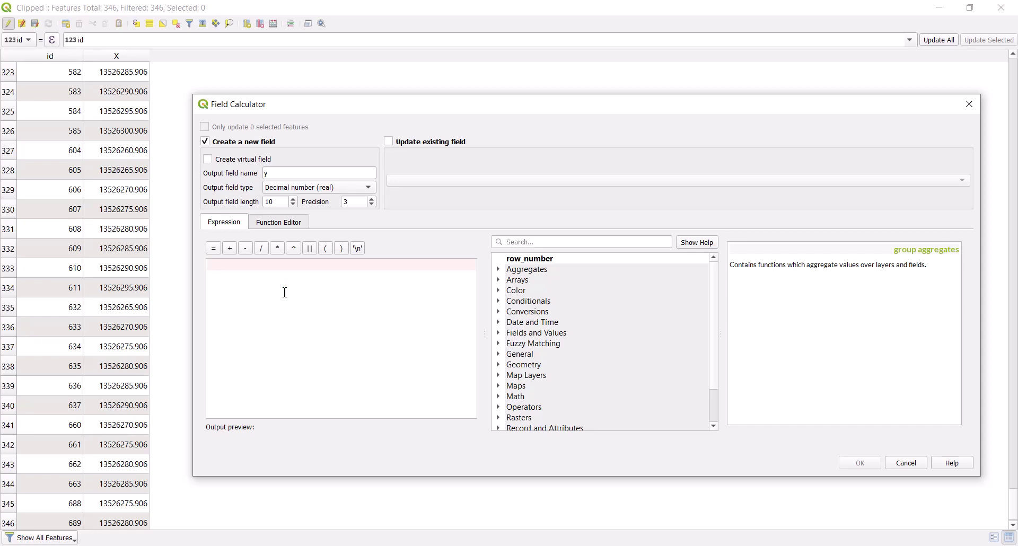
{"action": "type", "text": "$y"}
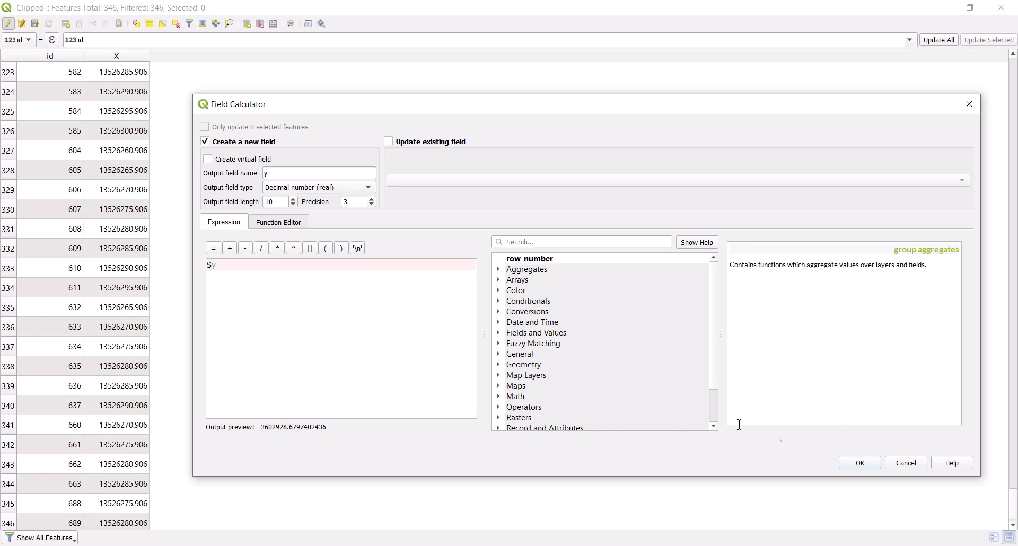
{"action": "left_click", "coordinate": [860, 463]}
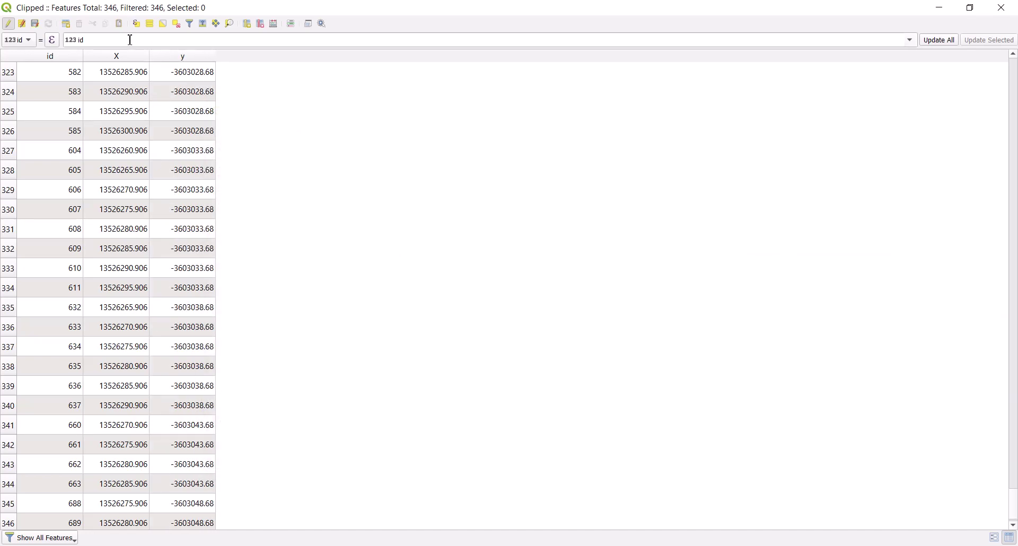
- Minimize the attribute table, reopen it from the Clipped layer to check the id, X and y columns, and close it
{"action": "left_click", "coordinate": [941, 7]}
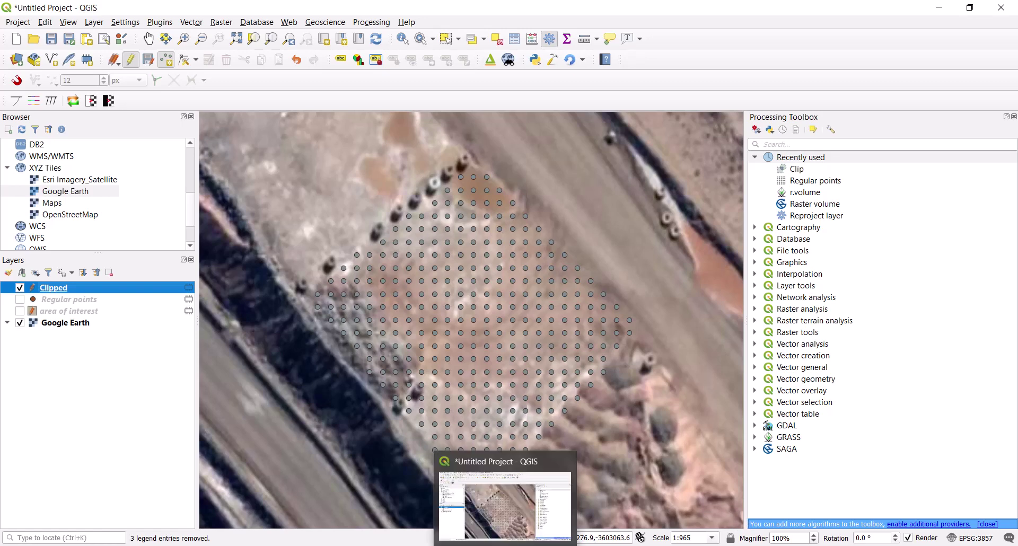
{"action": "right_click", "coordinate": [97, 288]}
{"action": "left_click", "coordinate": [128, 413]}
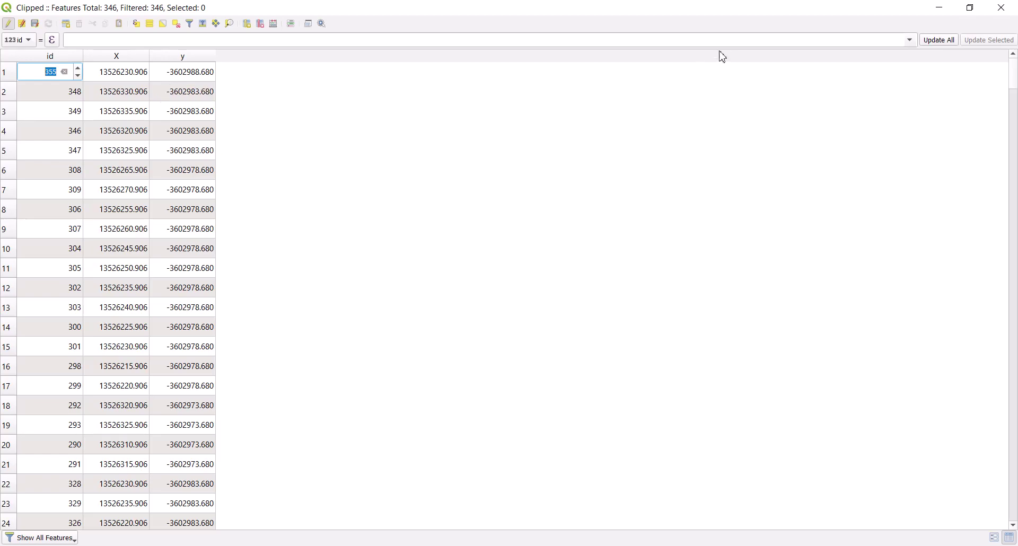
{"action": "left_click", "coordinate": [1009, 17]}
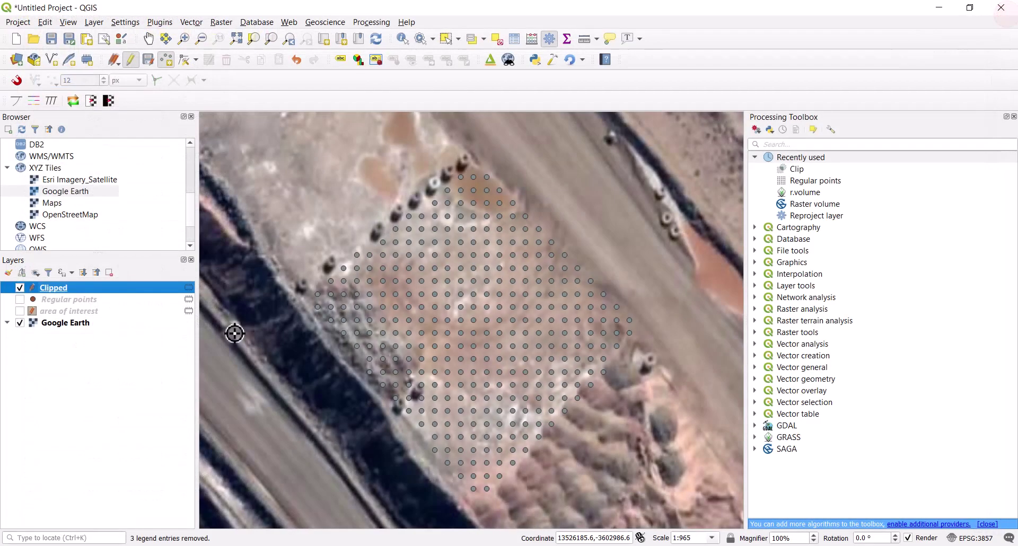
- Review the format and field options for exporting the Clipped layer's features, and close the export dialog without saving
{"action": "right_click", "coordinate": [74, 293]}
{"action": "mouse_move", "coordinate": [140, 256]}
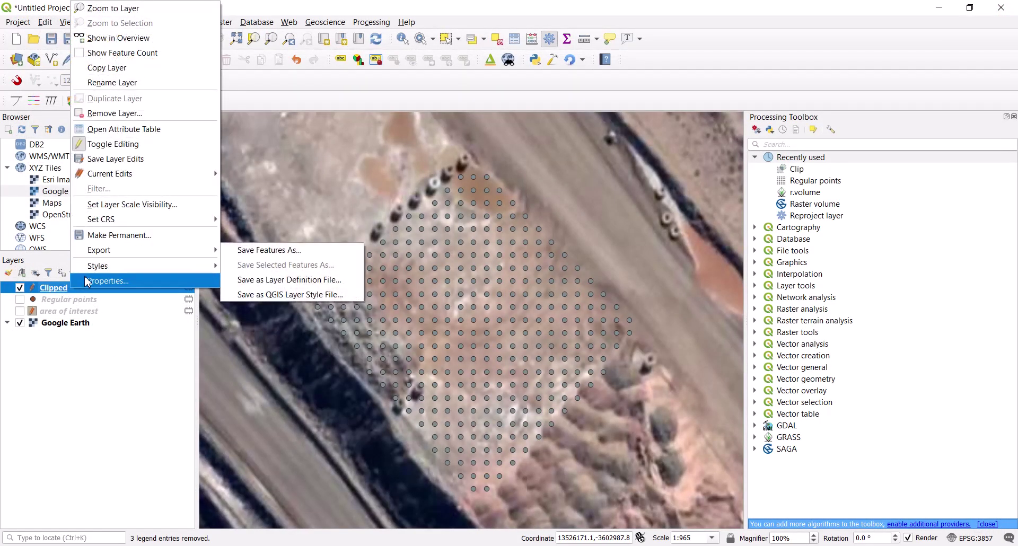
{"action": "left_click", "coordinate": [269, 254]}
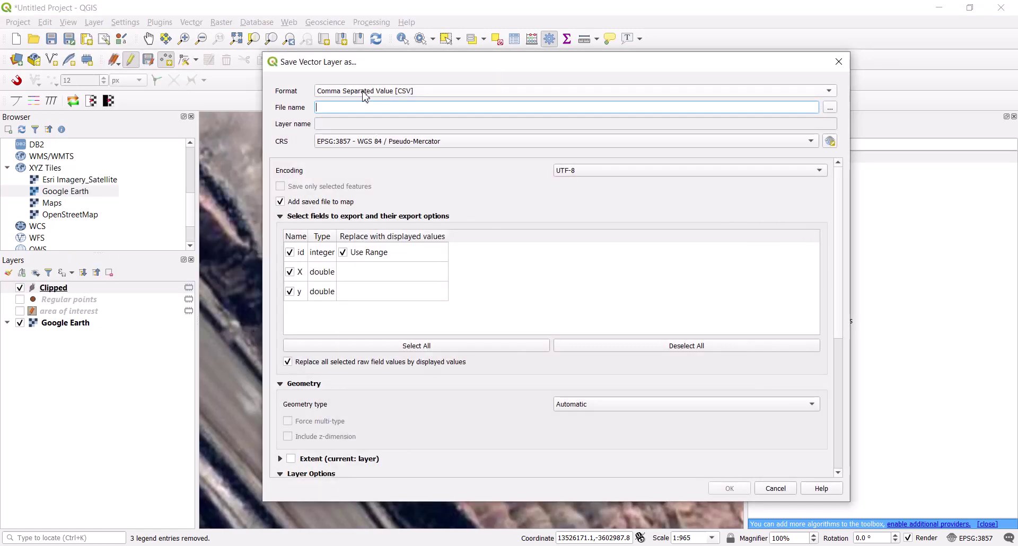
{"action": "left_click", "coordinate": [839, 62]}
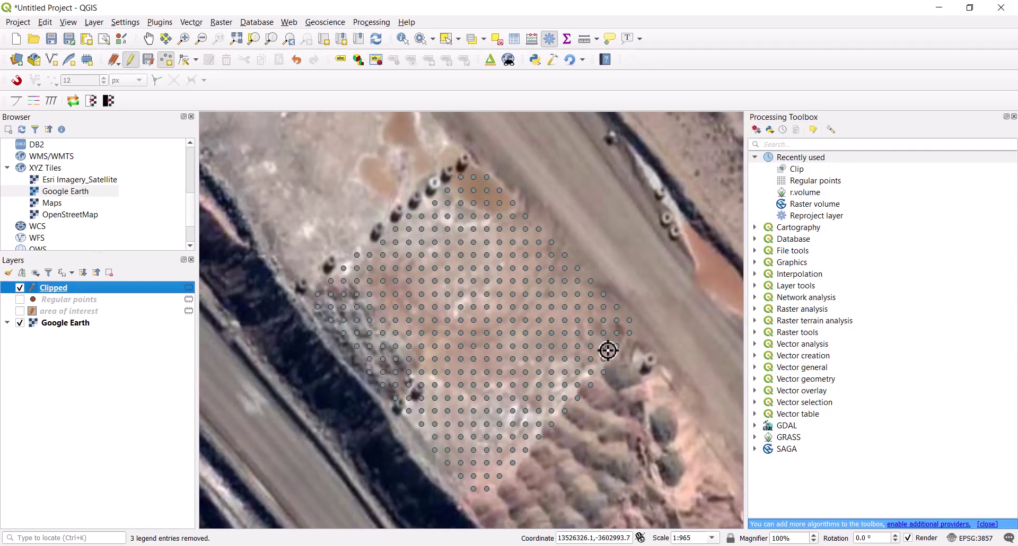